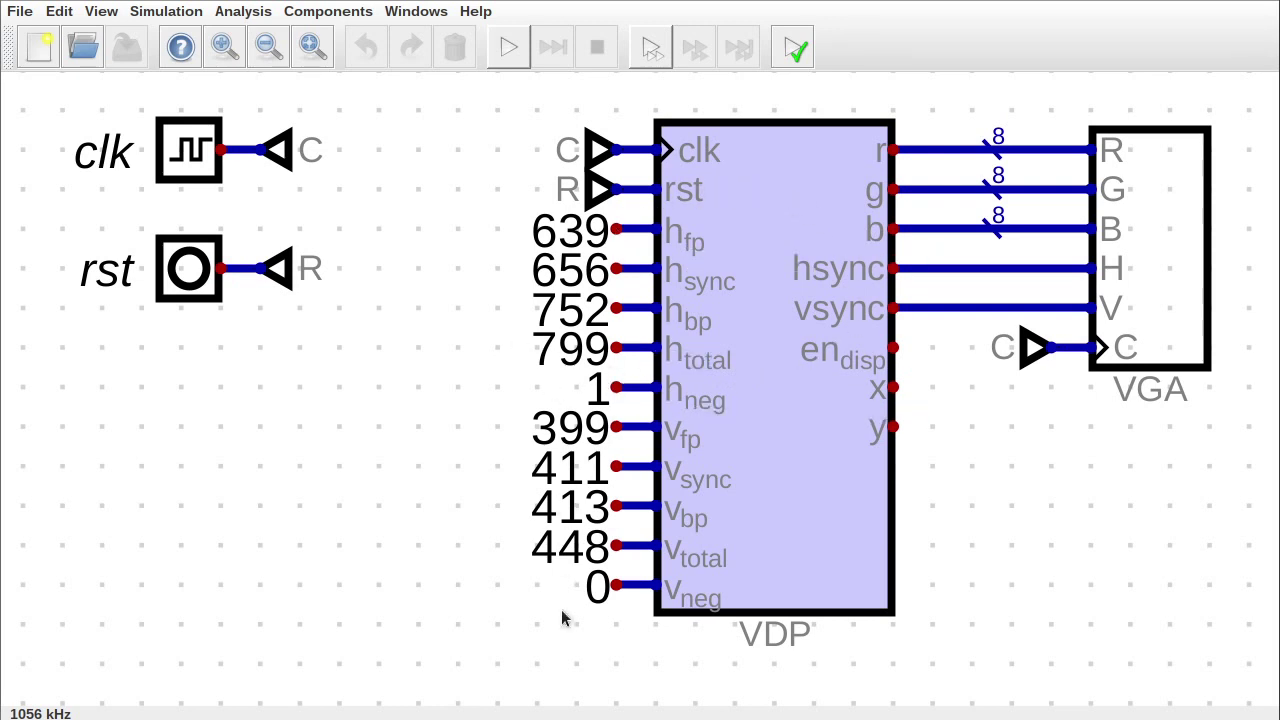
# Step: Open the VDP block's included circuit and, inside it, the X Y block's included circuit
pyautogui.rightClick(793, 259)
pyautogui.click(822, 292)
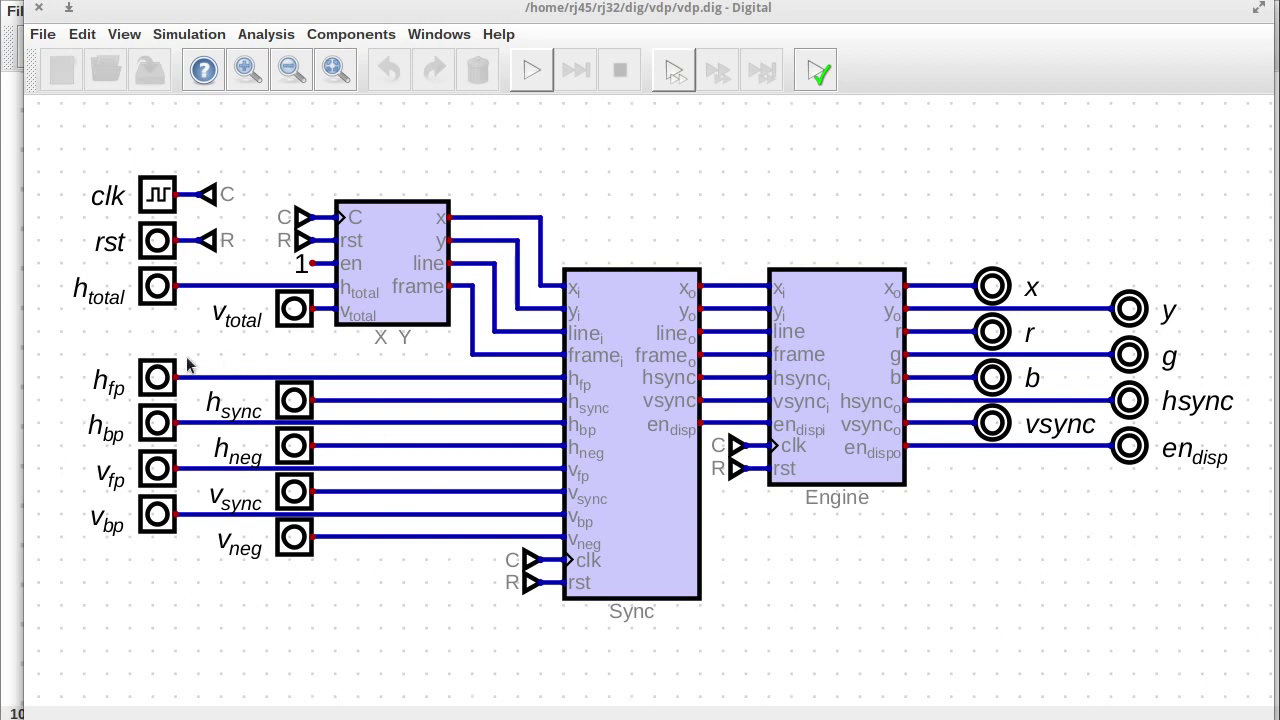
pyautogui.rightClick(400, 292)
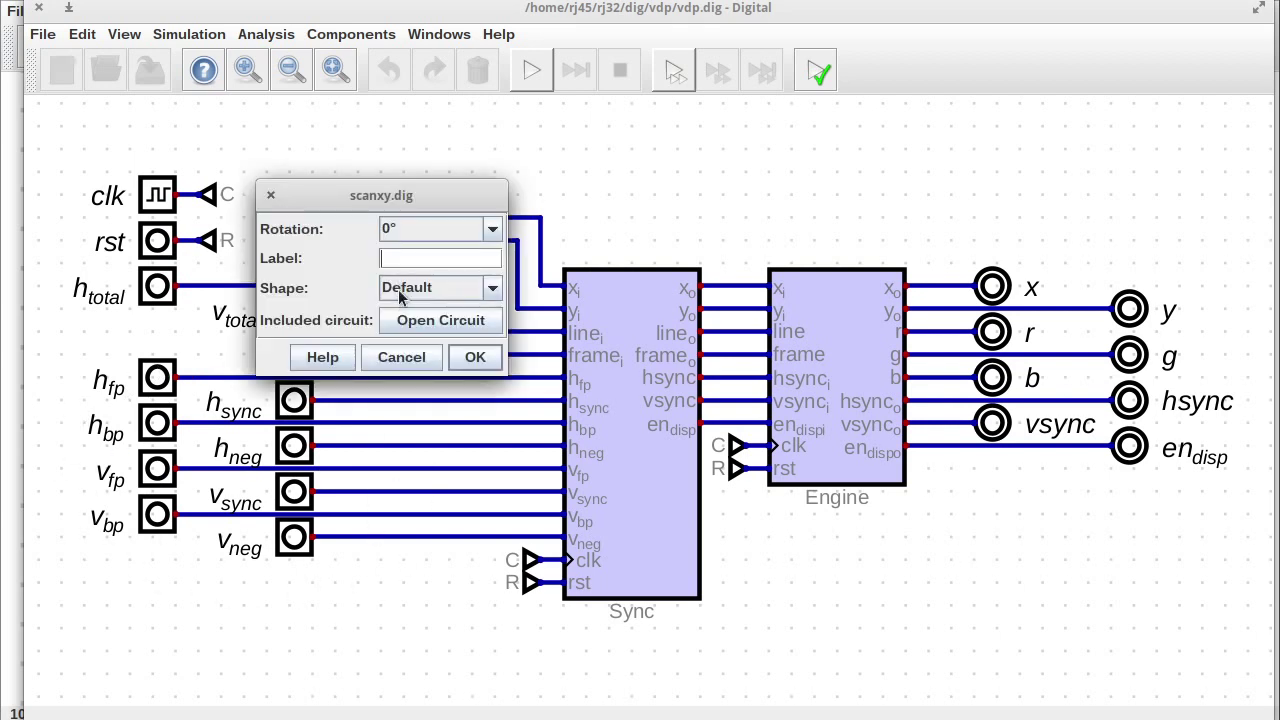
pyautogui.click(452, 325)
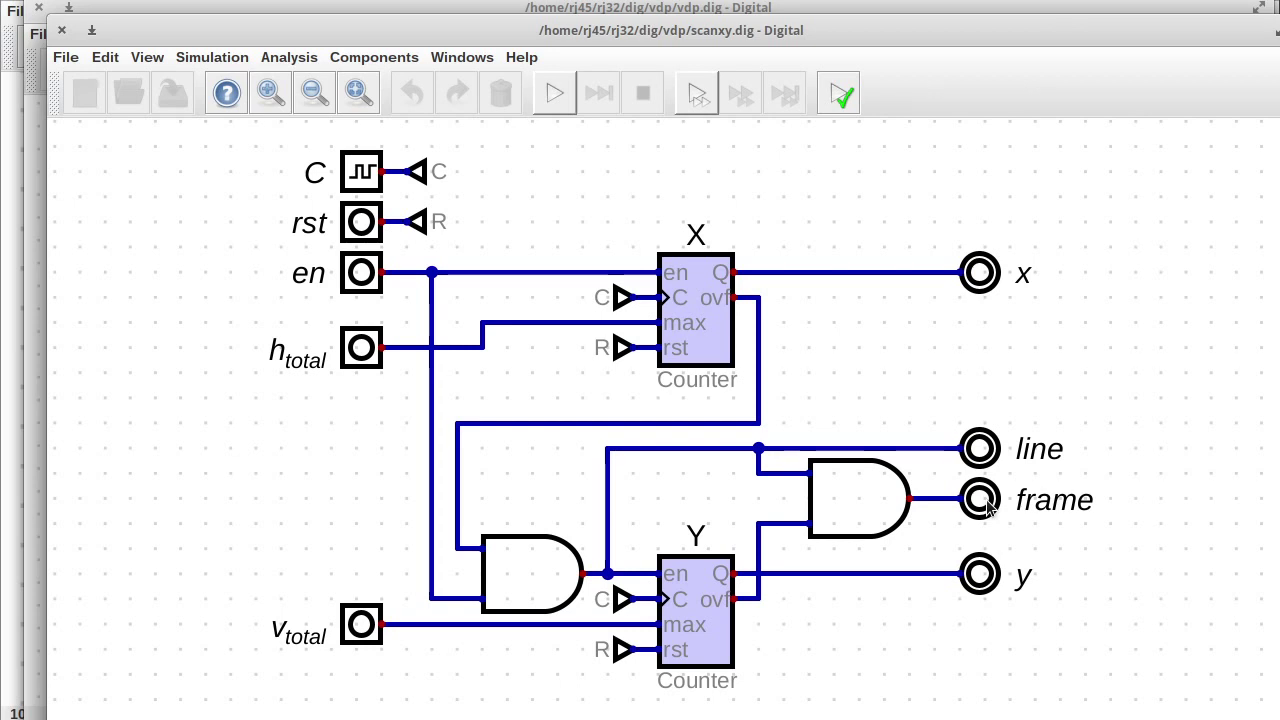
# Step: Open the included circuit of the X counter and start its simulation
pyautogui.click(697, 310)
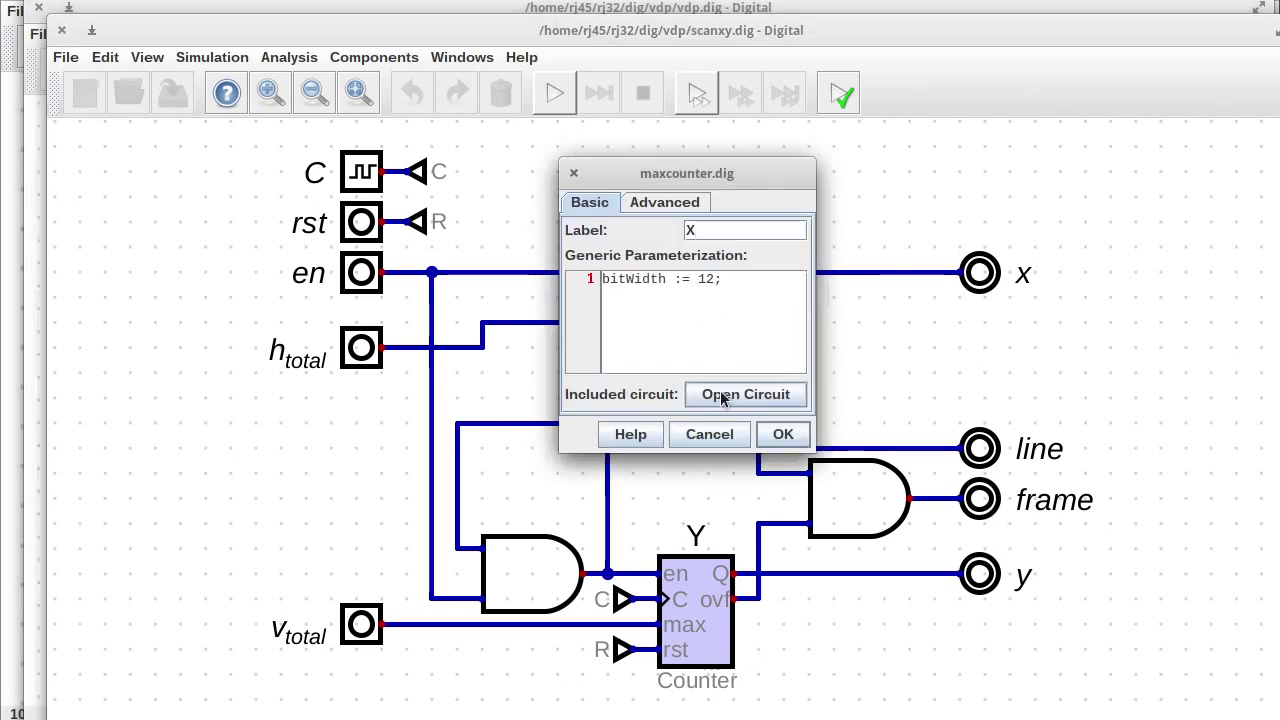
pyautogui.click(752, 554)
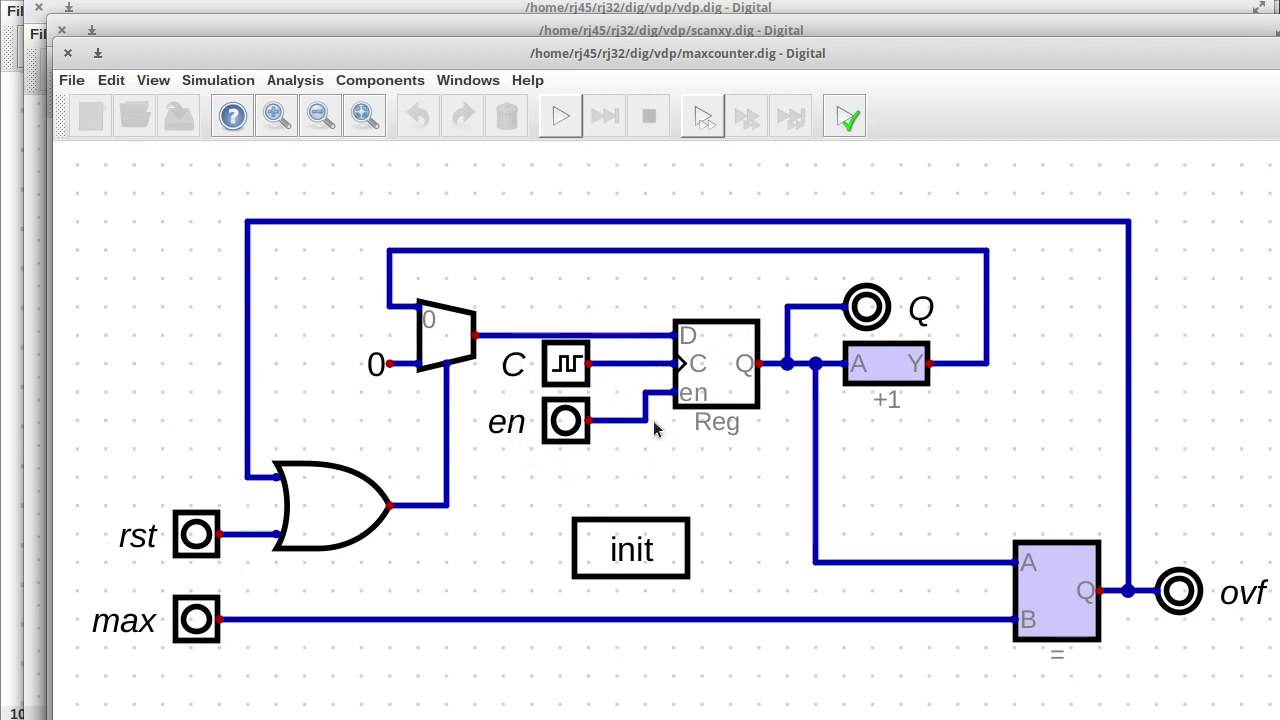
pyautogui.click(566, 116)
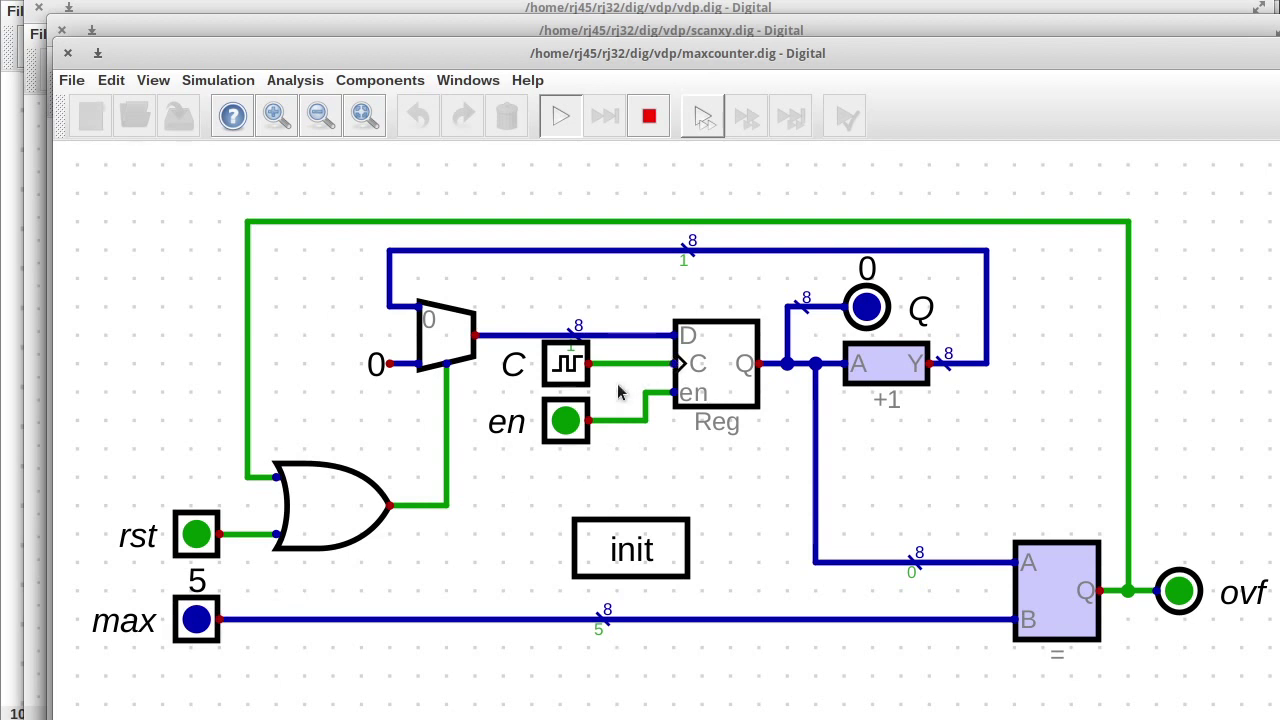
# Step: Toggle the clock input C of the counter several times while en is off
pyautogui.click(562, 368)
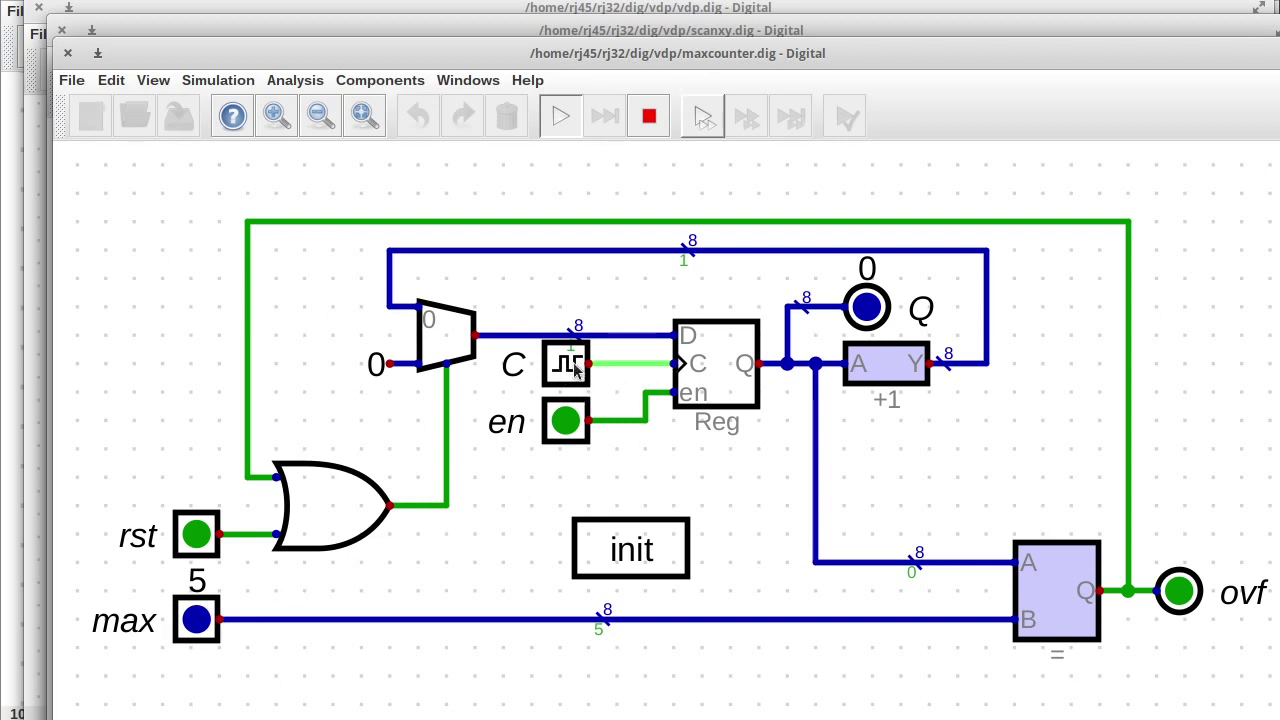
pyautogui.click(575, 370)
pyautogui.click(575, 370)
# Step: Turn on the en input and pulse clock C until the counter output Q reaches the max value of 5
pyautogui.click(560, 428)
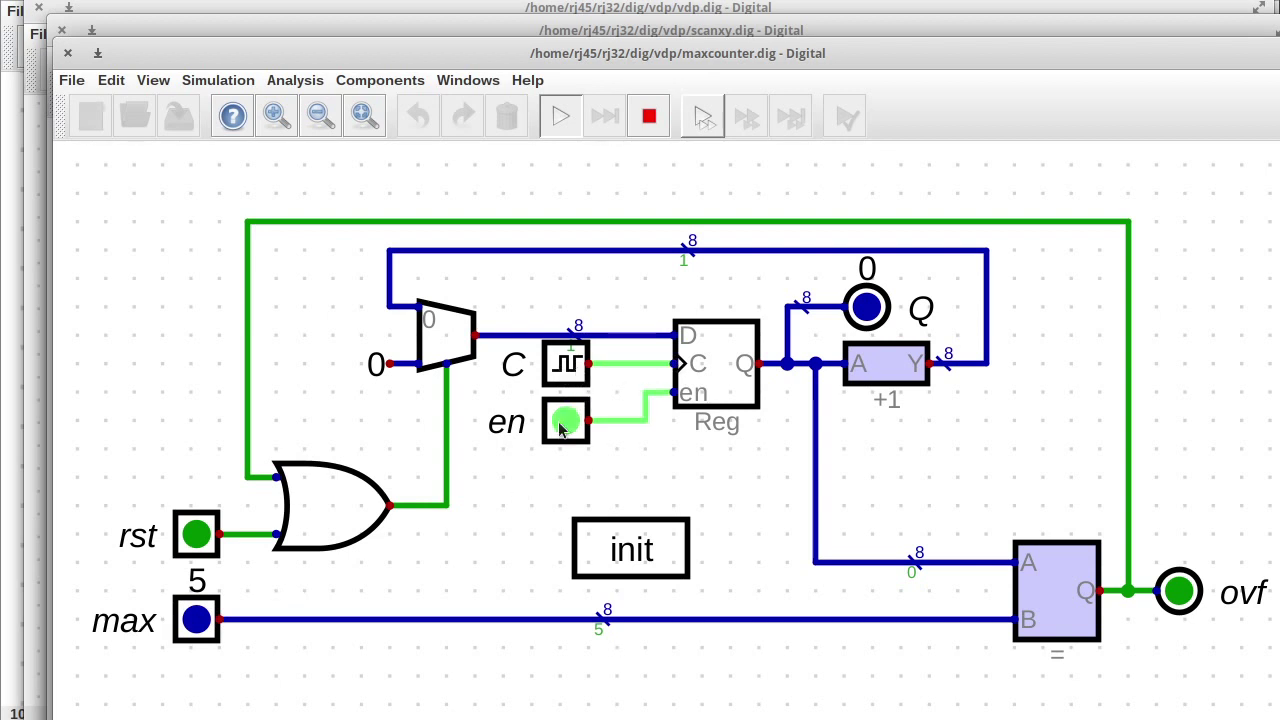
pyautogui.click(562, 368)
pyautogui.click(563, 370)
pyautogui.click(560, 370)
pyautogui.click(560, 370)
pyautogui.click(561, 370)
pyautogui.click(562, 370)
pyautogui.click(563, 370)
pyautogui.click(564, 370)
pyautogui.click(565, 370)
pyautogui.click(565, 370)
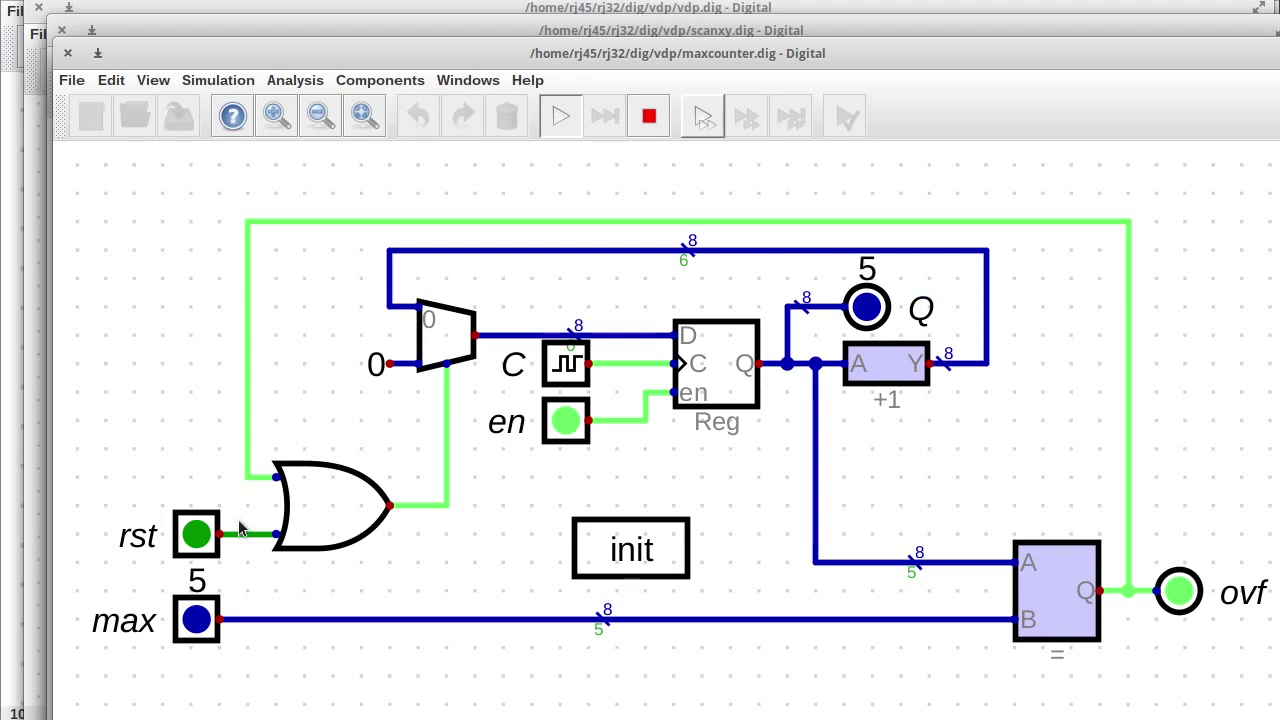
# Step: Continue pulsing clock C past the overflow until the counter output Q reaches 2
pyautogui.click(570, 365)
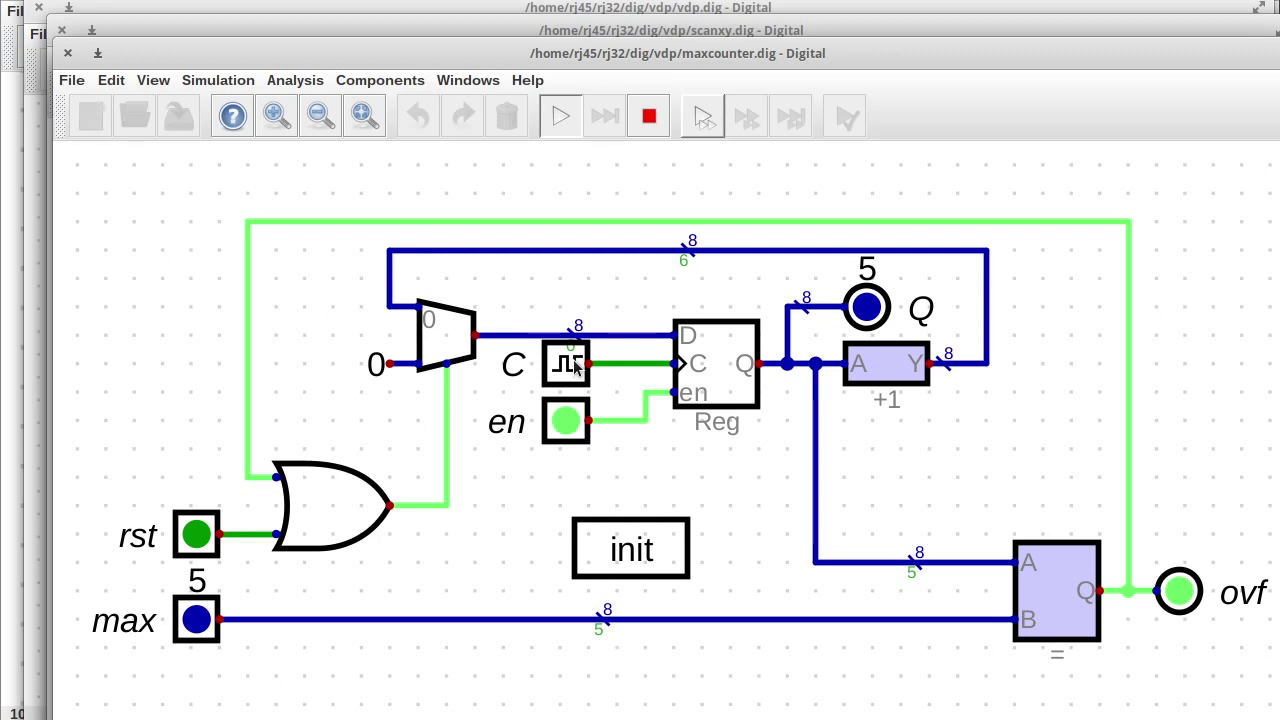
pyautogui.click(575, 367)
pyautogui.click(568, 365)
pyautogui.click(550, 367)
pyautogui.click(548, 367)
pyautogui.click(552, 367)
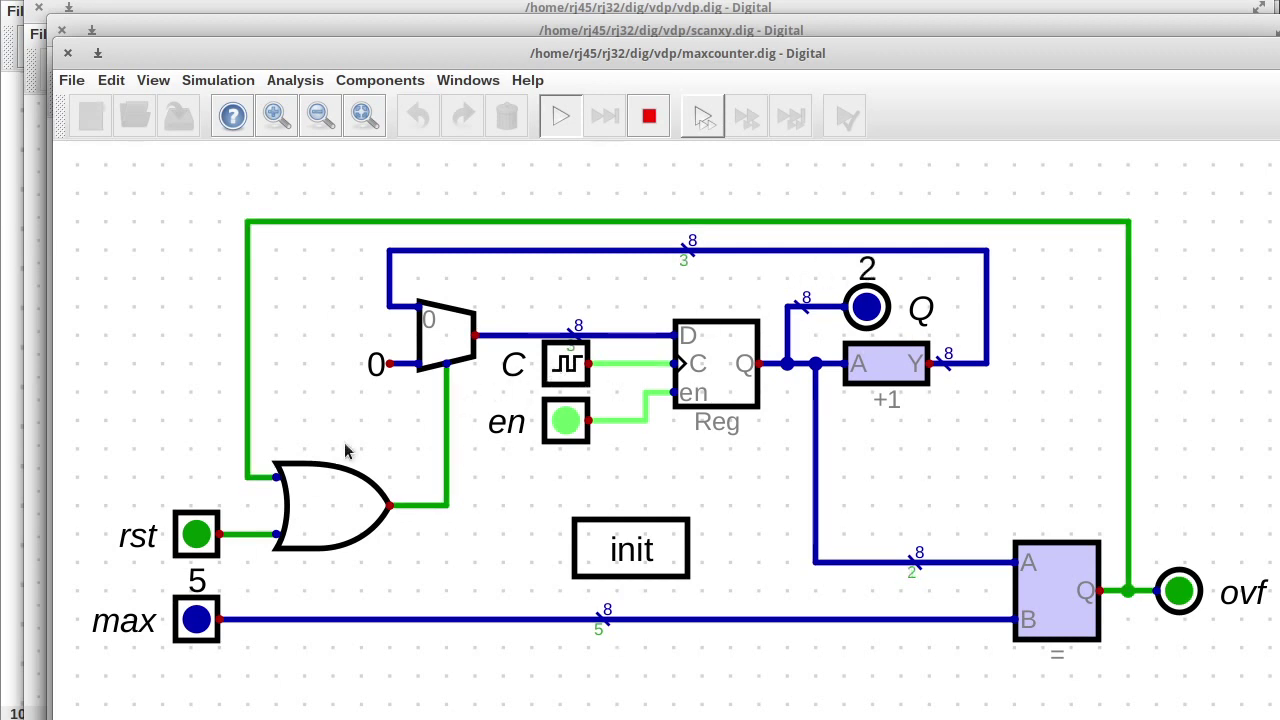
# Step: Turn on the rst input, pulse clock C to reset the counter, and stop the simulation
pyautogui.click(192, 538)
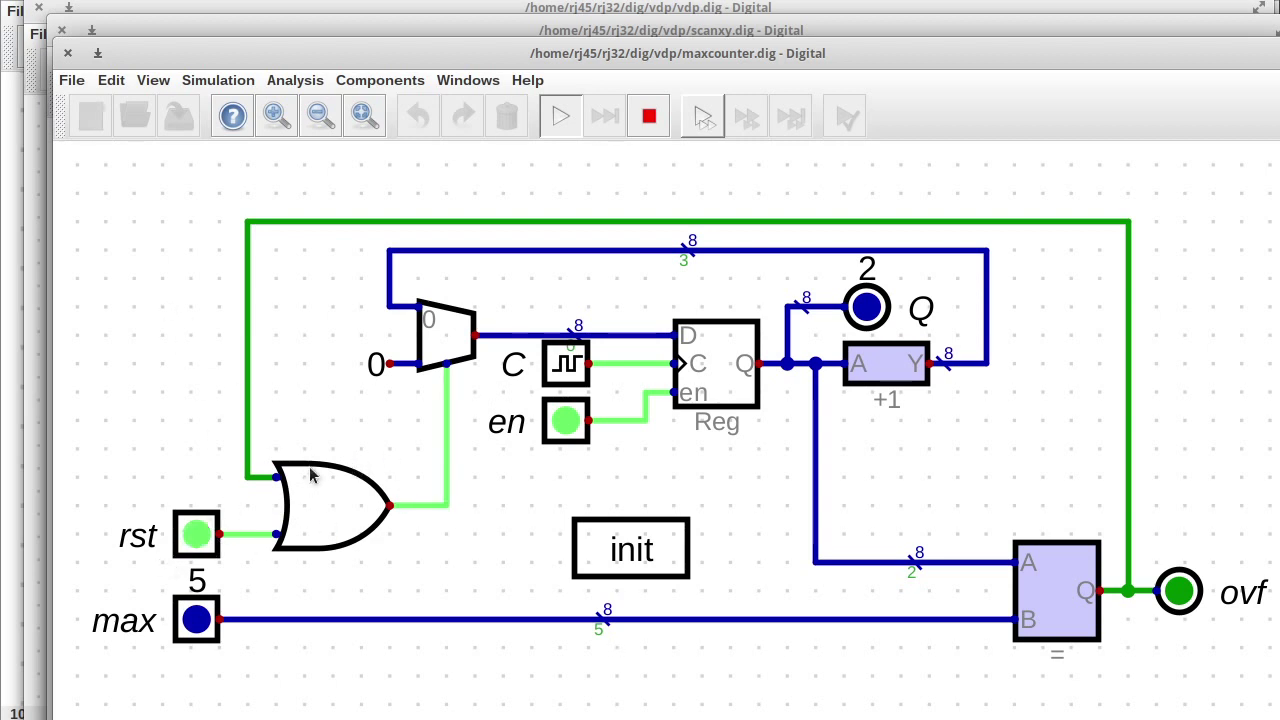
pyautogui.click(575, 362)
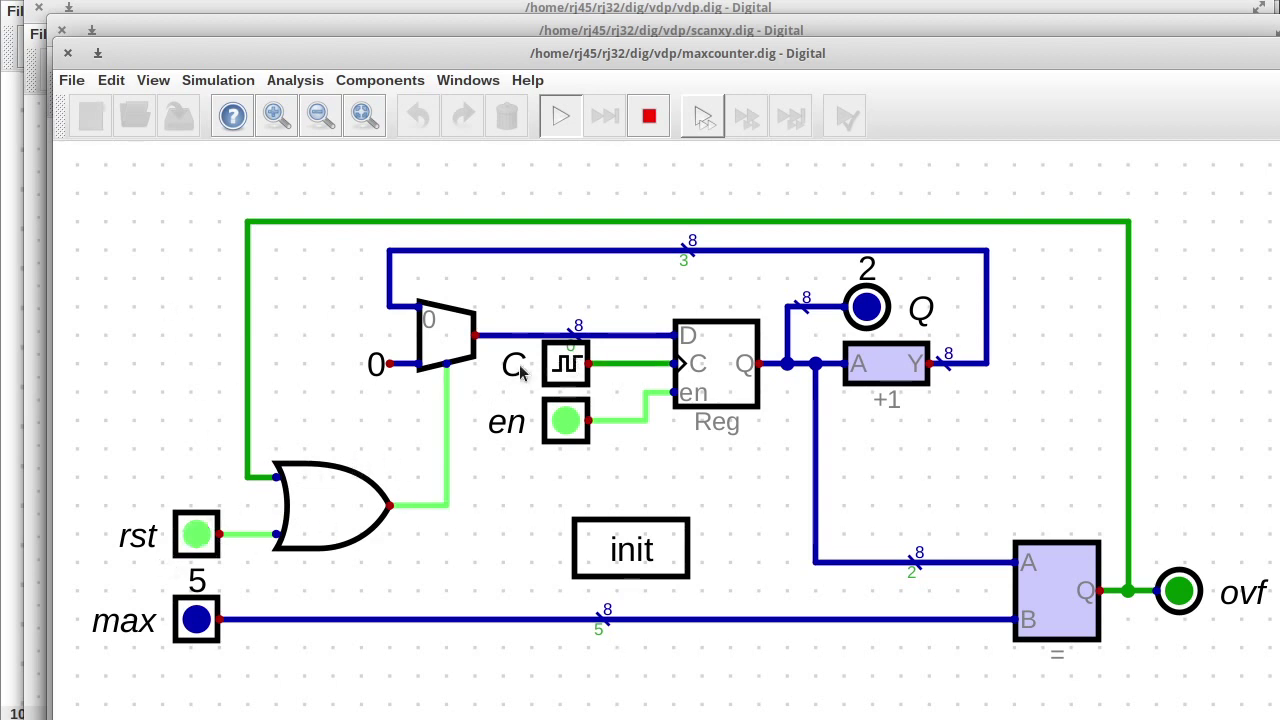
pyautogui.click(572, 366)
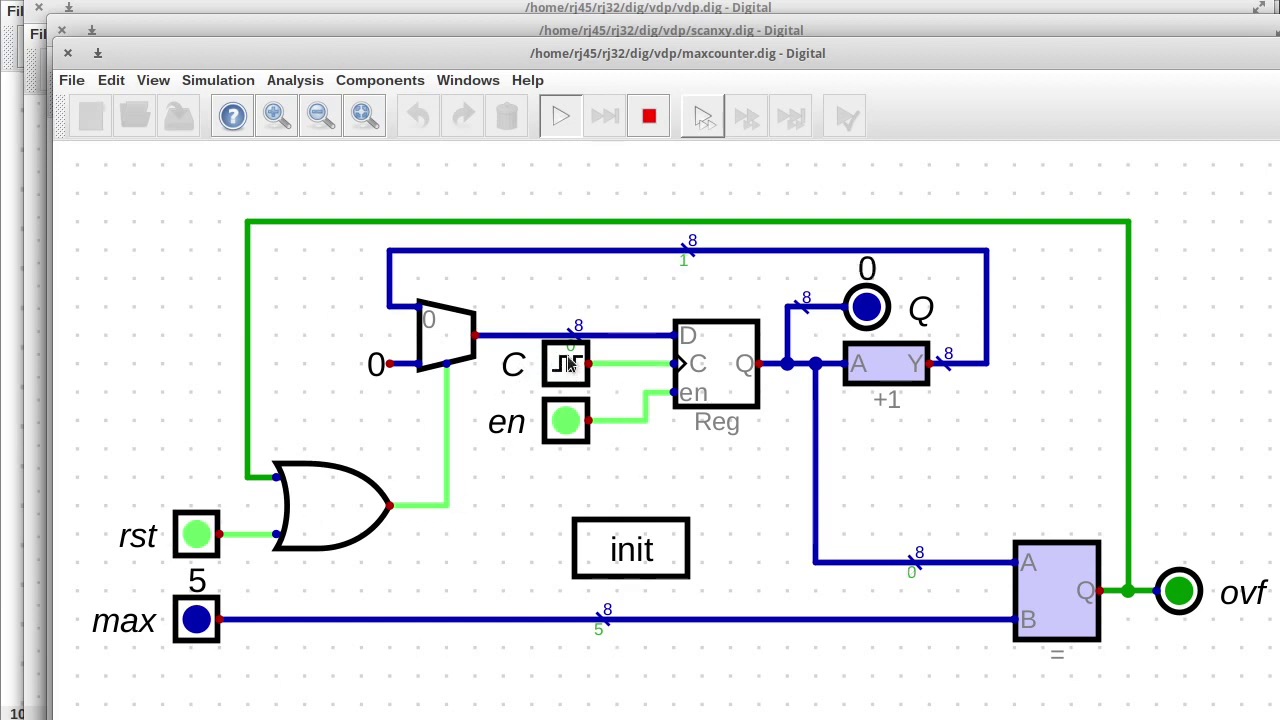
pyautogui.click(575, 368)
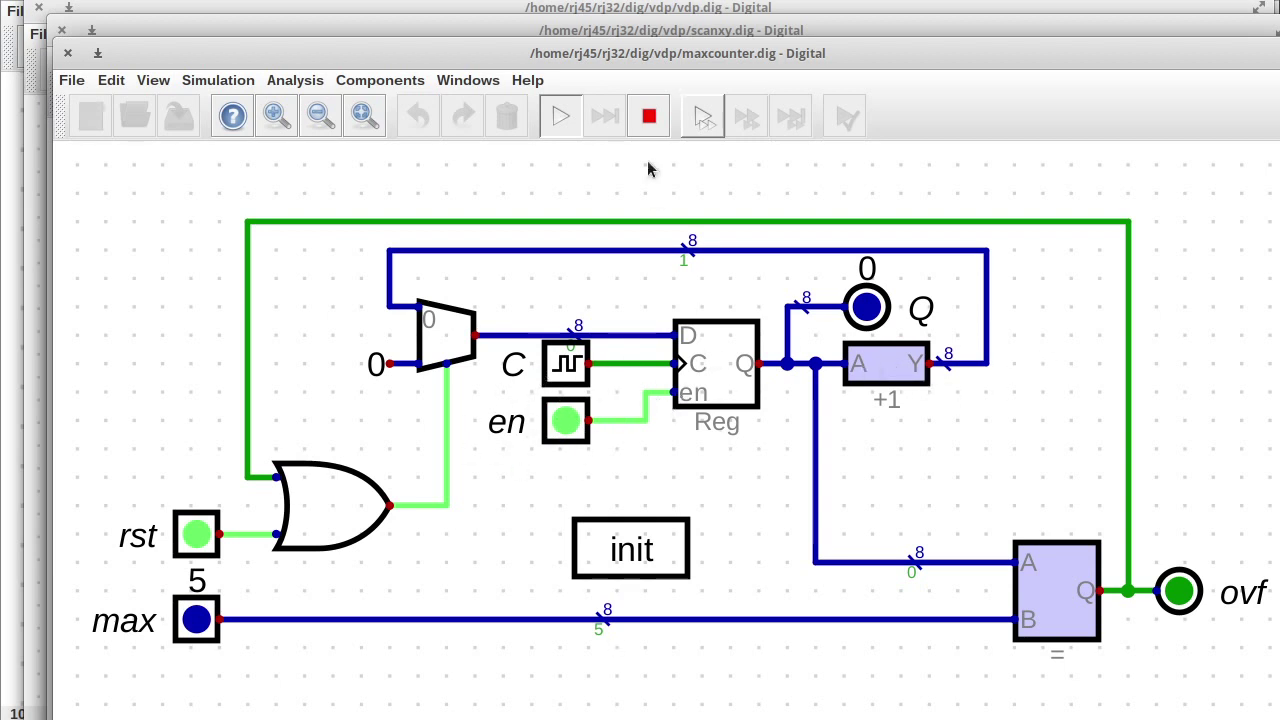
pyautogui.click(649, 120)
# Step: Open the +1 block's included circuit to inspect its adder wiring, and close it again
pyautogui.rightClick(890, 368)
pyautogui.click(946, 448)
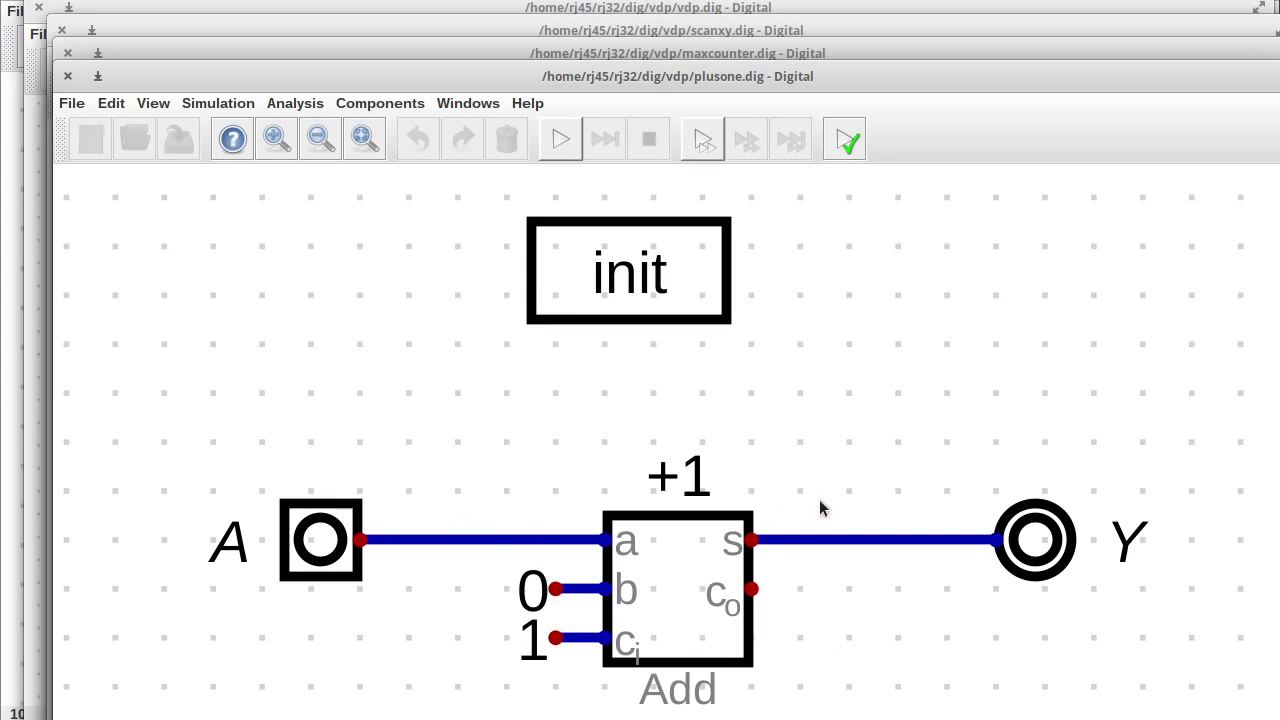
pyautogui.click(67, 76)
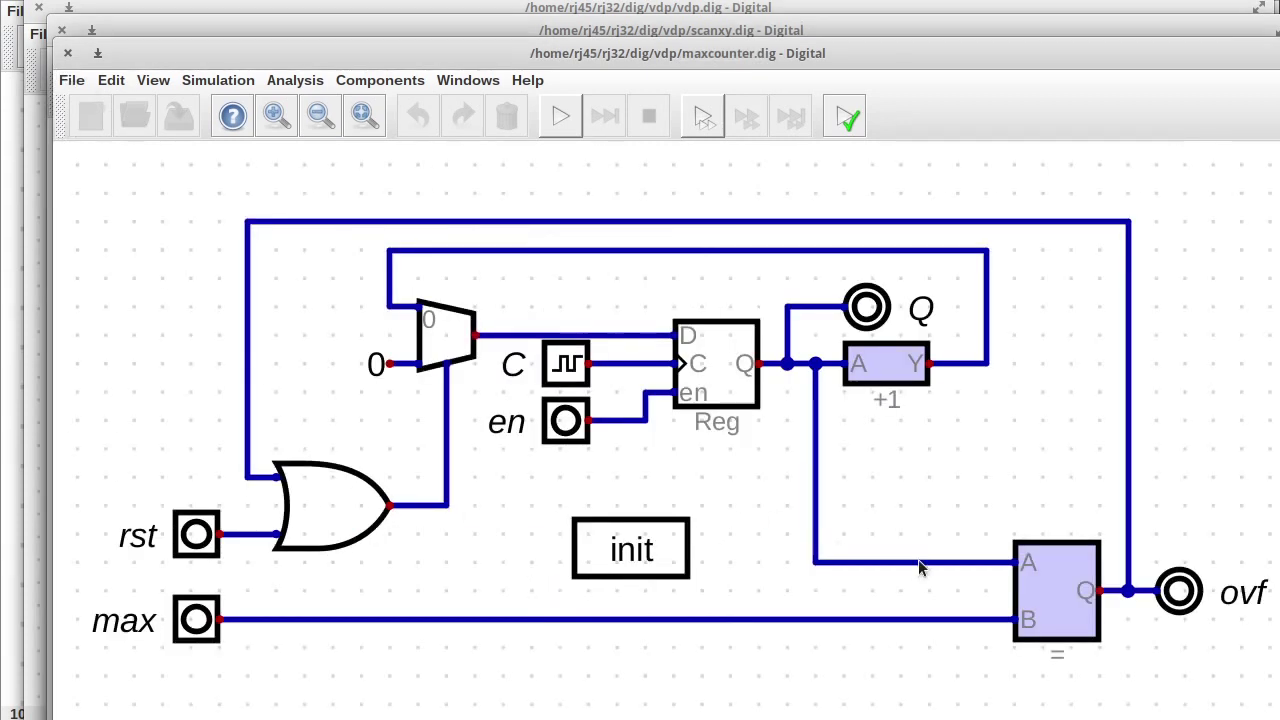
# Step: Inspect the included circuit of the = comparator, and return to the VDP circuit by closing the nested circuit windows
pyautogui.rightClick(1075, 597)
pyautogui.click(1140, 682)
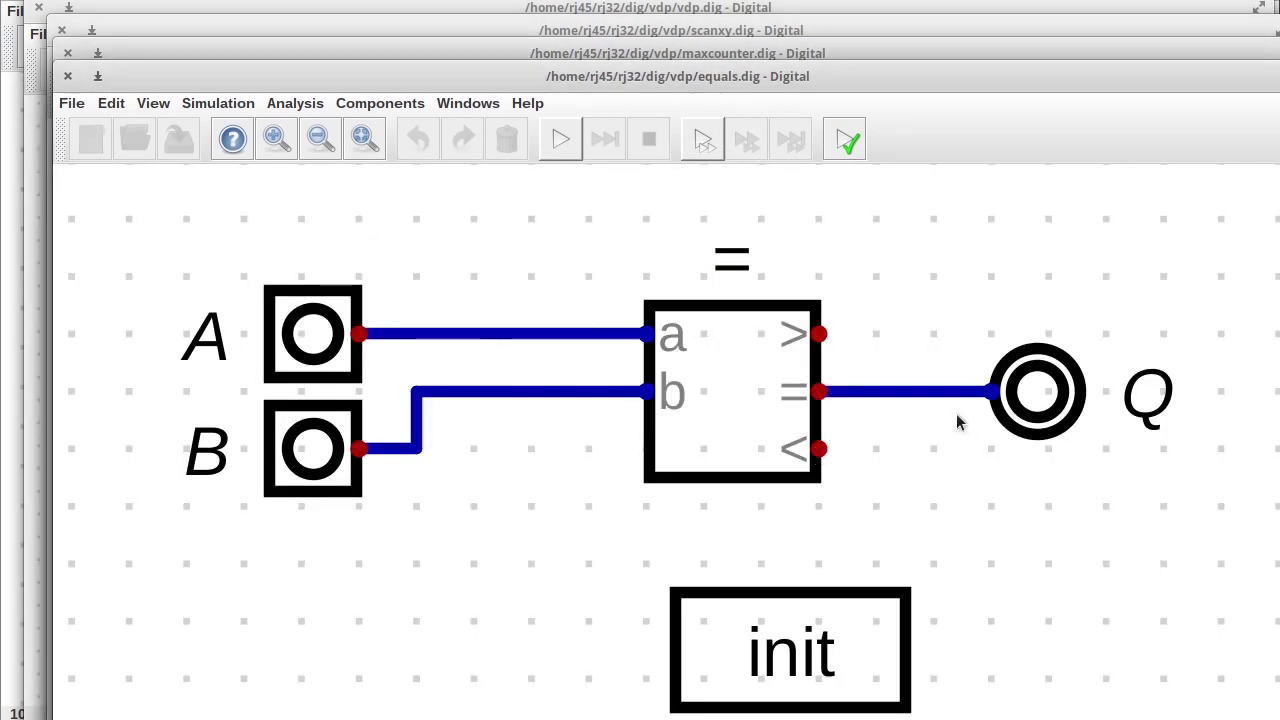
pyautogui.click(67, 76)
pyautogui.click(66, 53)
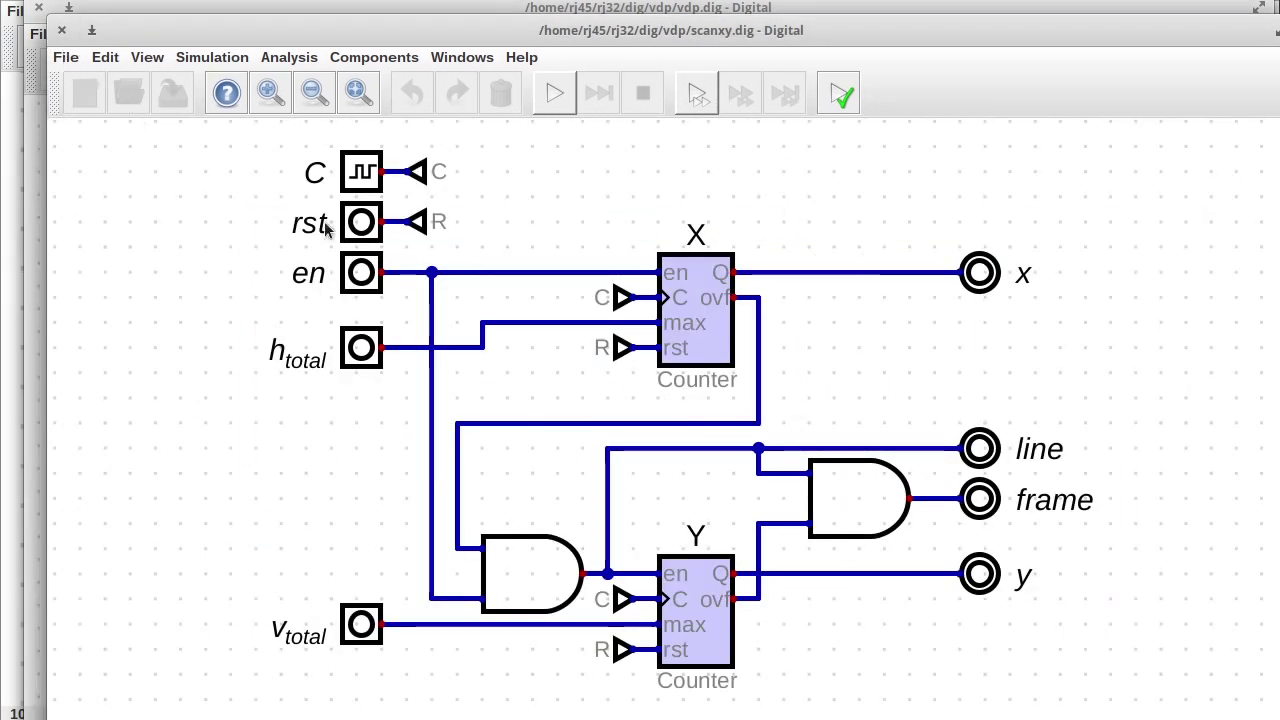
pyautogui.click(60, 31)
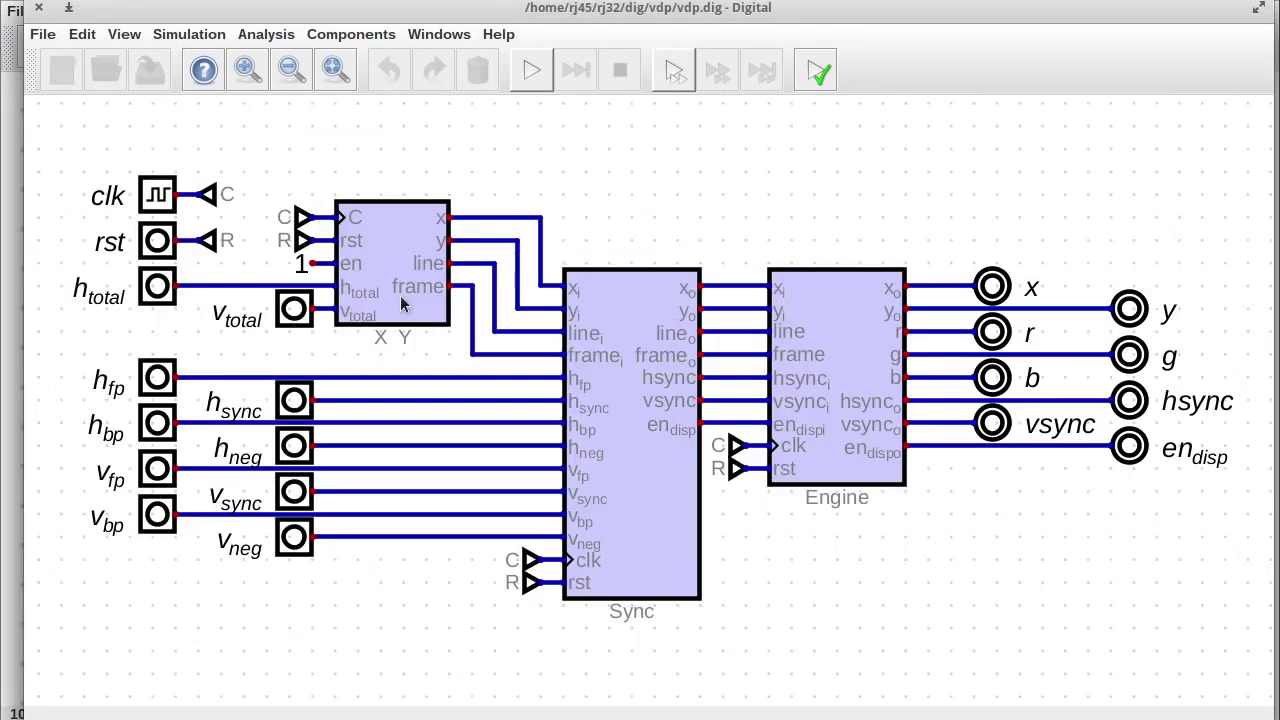
# Step: Open the Sync block's included circuit and, inside it, the circuit of the H Sync block
pyautogui.rightClick(646, 428)
pyautogui.click(684, 481)
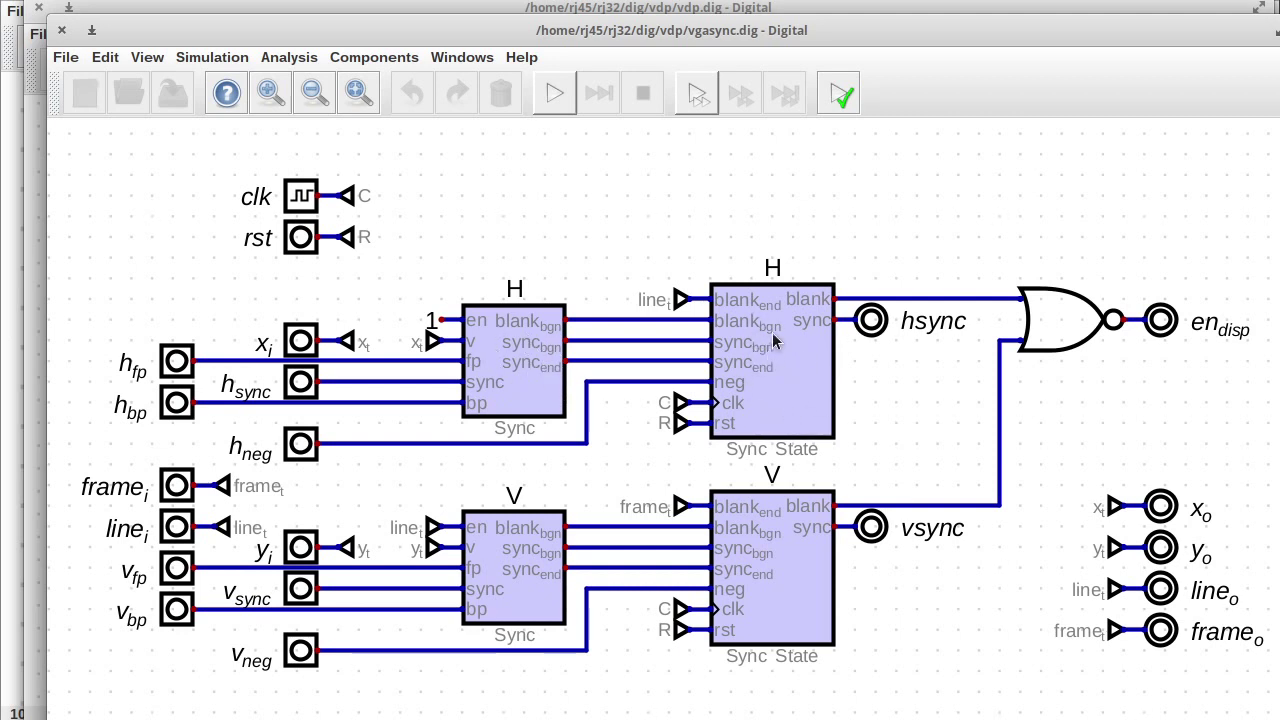
pyautogui.rightClick(486, 352)
pyautogui.click(538, 391)
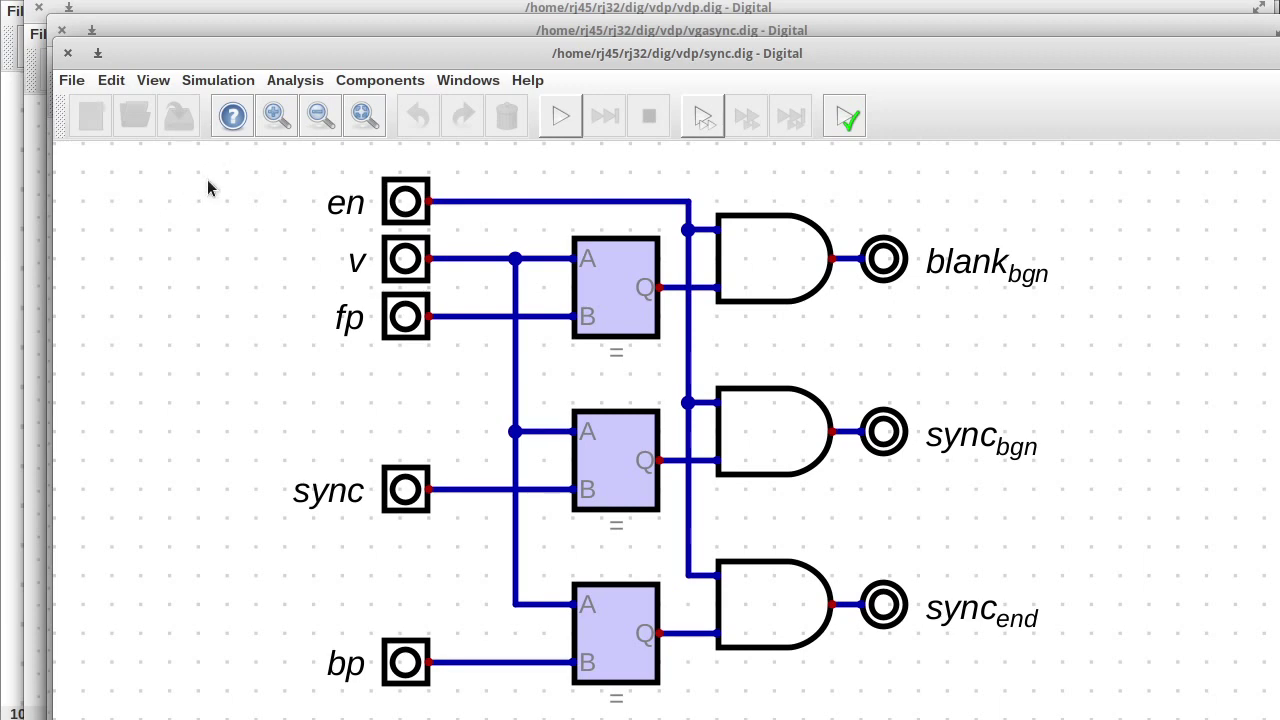
# Step: Close the H Sync circuit and open the included circuit of the H Sync State block
pyautogui.click(67, 52)
pyautogui.rightClick(784, 368)
pyautogui.click(745, 410)
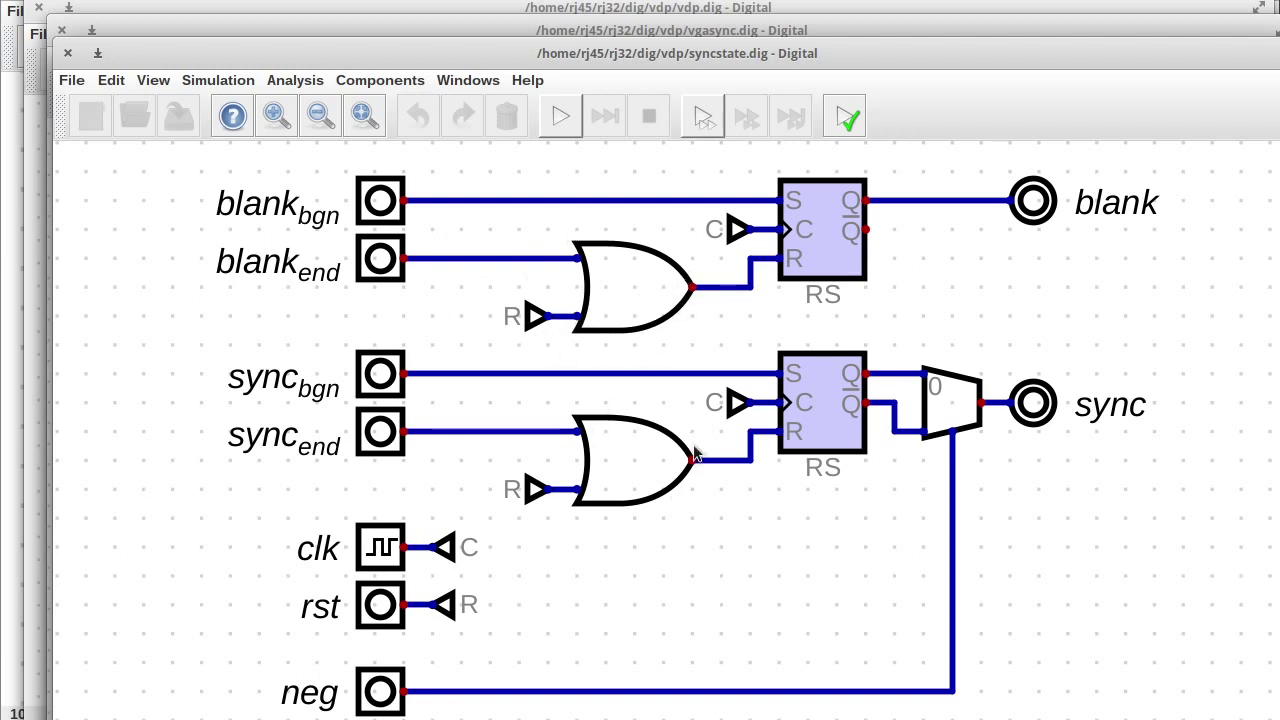
# Step: Open the included circuit of the RS flip-flop that drives the blank output and start its simulation
pyautogui.rightClick(825, 211)
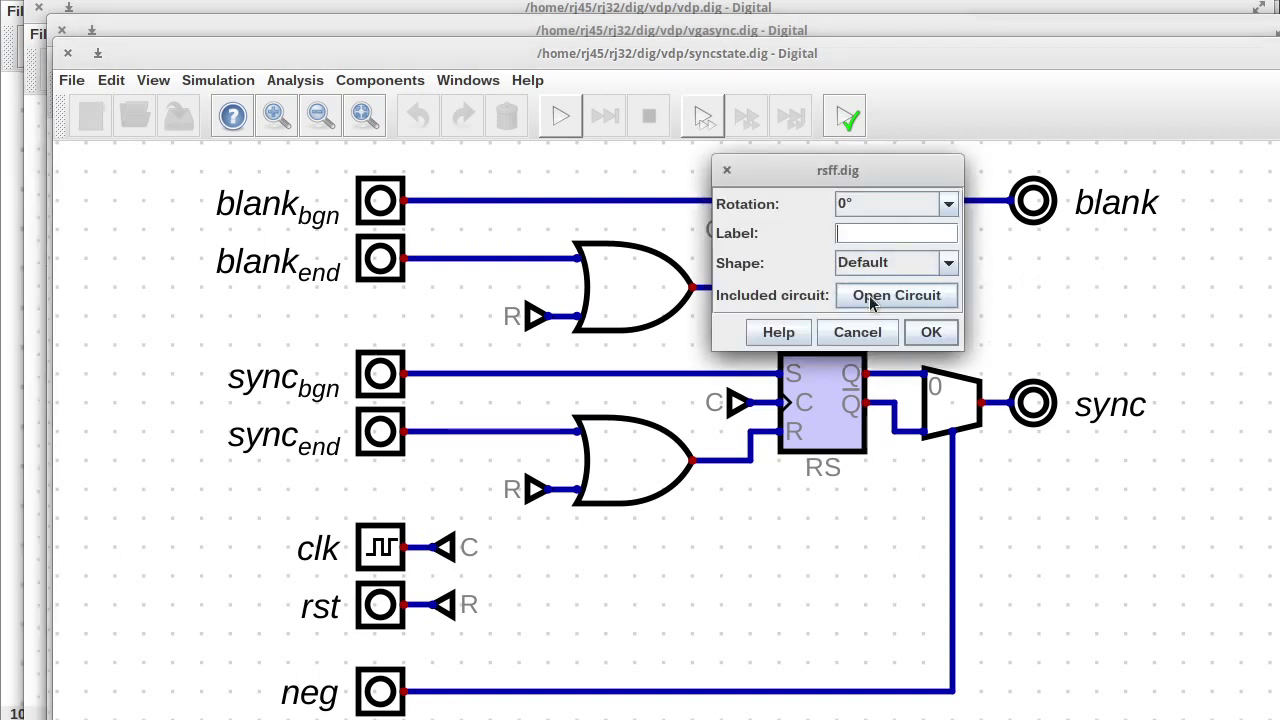
pyautogui.click(867, 297)
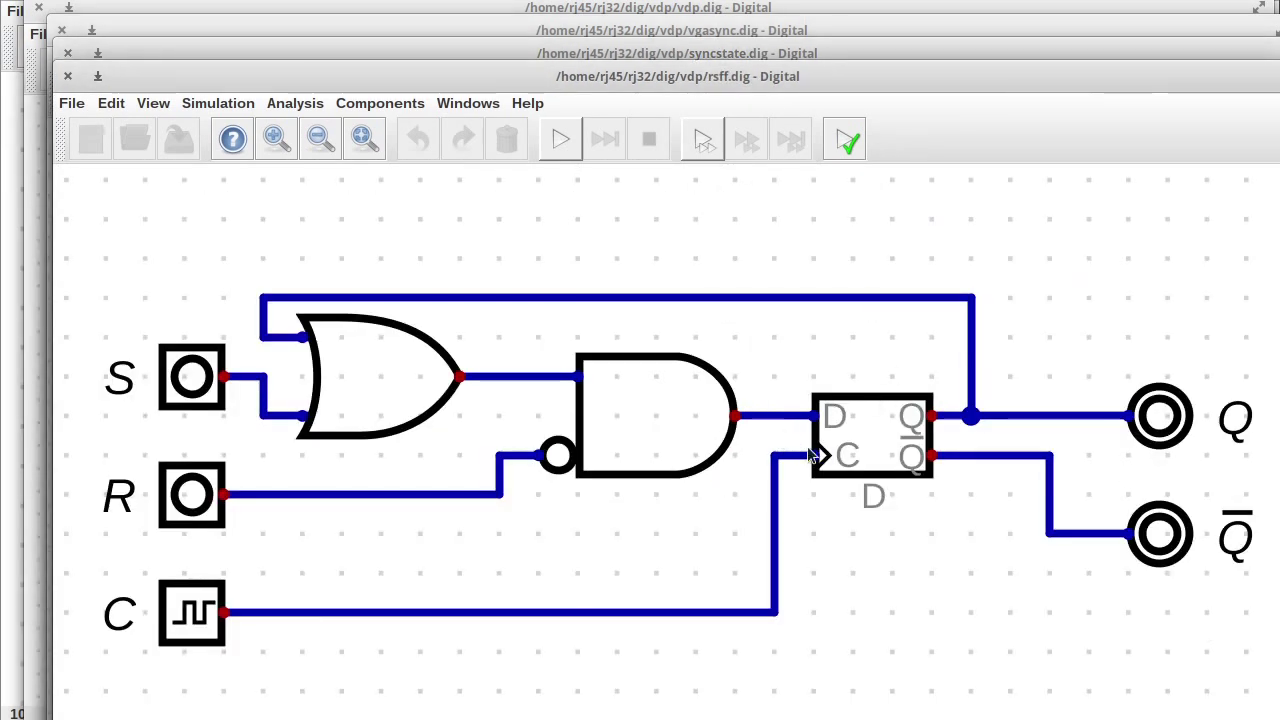
pyautogui.click(560, 139)
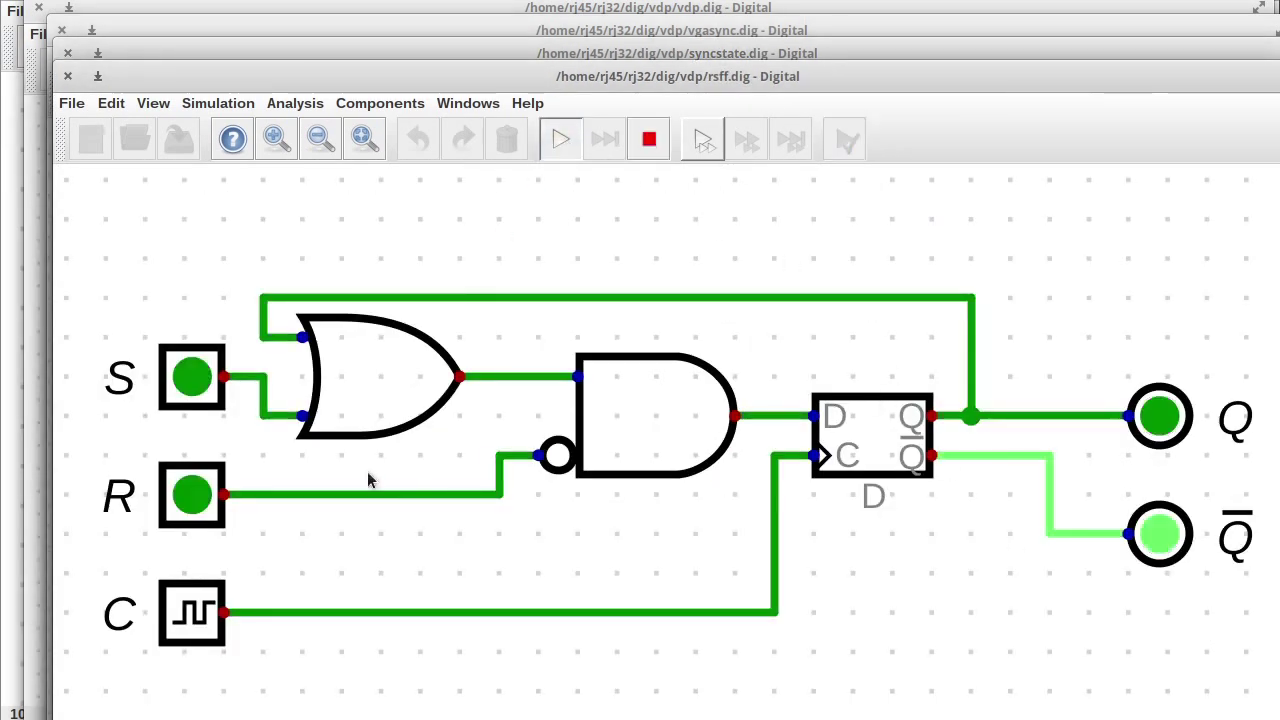
# Step: Toggle the flip-flop's clock input C repeatedly with both S and R off
pyautogui.click(188, 623)
pyautogui.click(188, 621)
pyautogui.click(188, 620)
pyautogui.click(188, 619)
pyautogui.click(189, 619)
pyautogui.click(189, 620)
pyautogui.click(189, 620)
pyautogui.click(189, 620)
pyautogui.click(189, 620)
pyautogui.click(189, 620)
# Step: Turn on the S input and pulse clock C to set the flip-flop
pyautogui.click(190, 373)
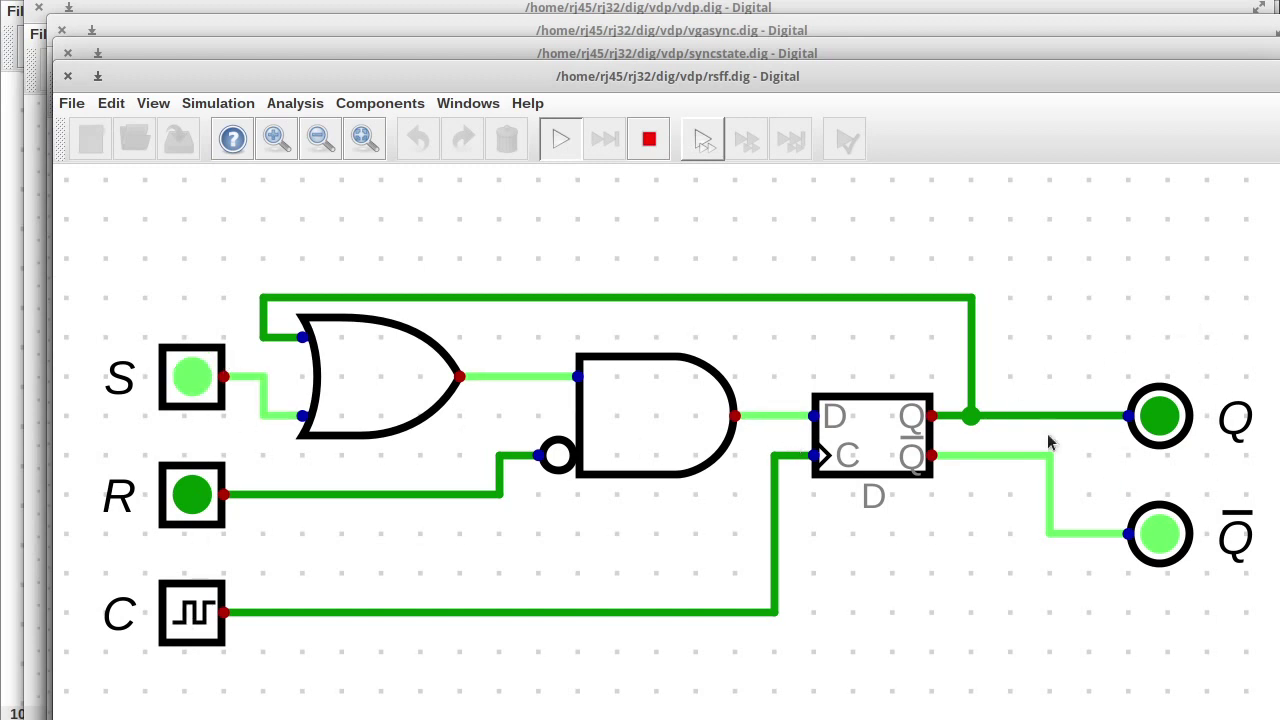
pyautogui.click(198, 615)
pyautogui.click(198, 615)
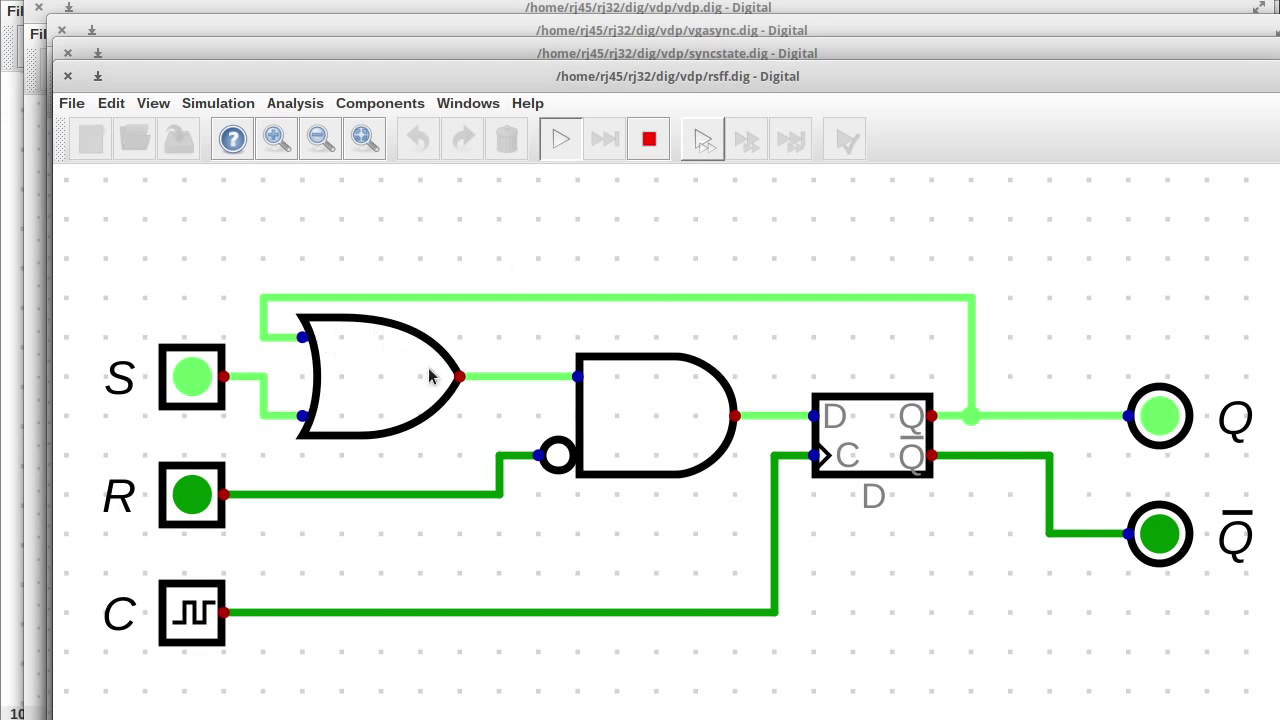
# Step: Turn off the S input and toggle clock C several times to test that the flip-flop holds its state
pyautogui.click(208, 376)
pyautogui.click(206, 615)
pyautogui.click(205, 614)
pyautogui.click(205, 614)
pyautogui.click(205, 614)
pyautogui.click(205, 614)
# Step: Turn on the R input and pulse clock C to reset the flip-flop
pyautogui.click(188, 494)
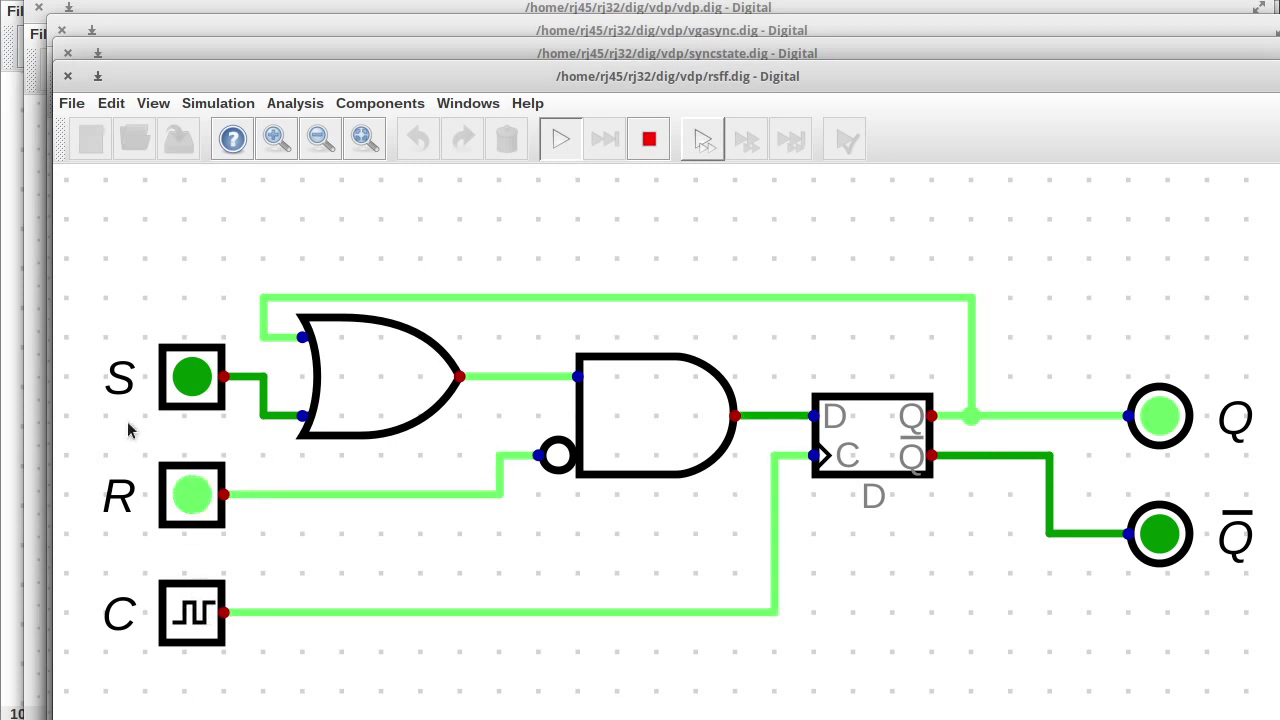
pyautogui.click(188, 618)
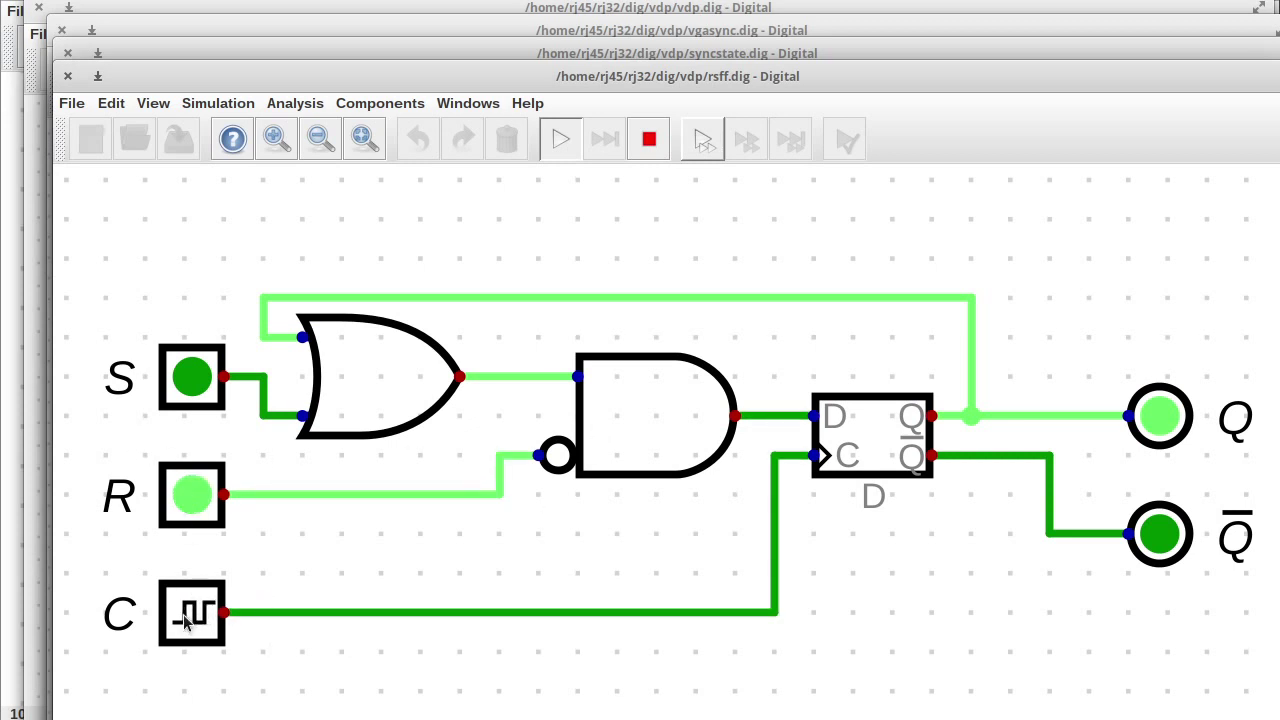
pyautogui.click(186, 618)
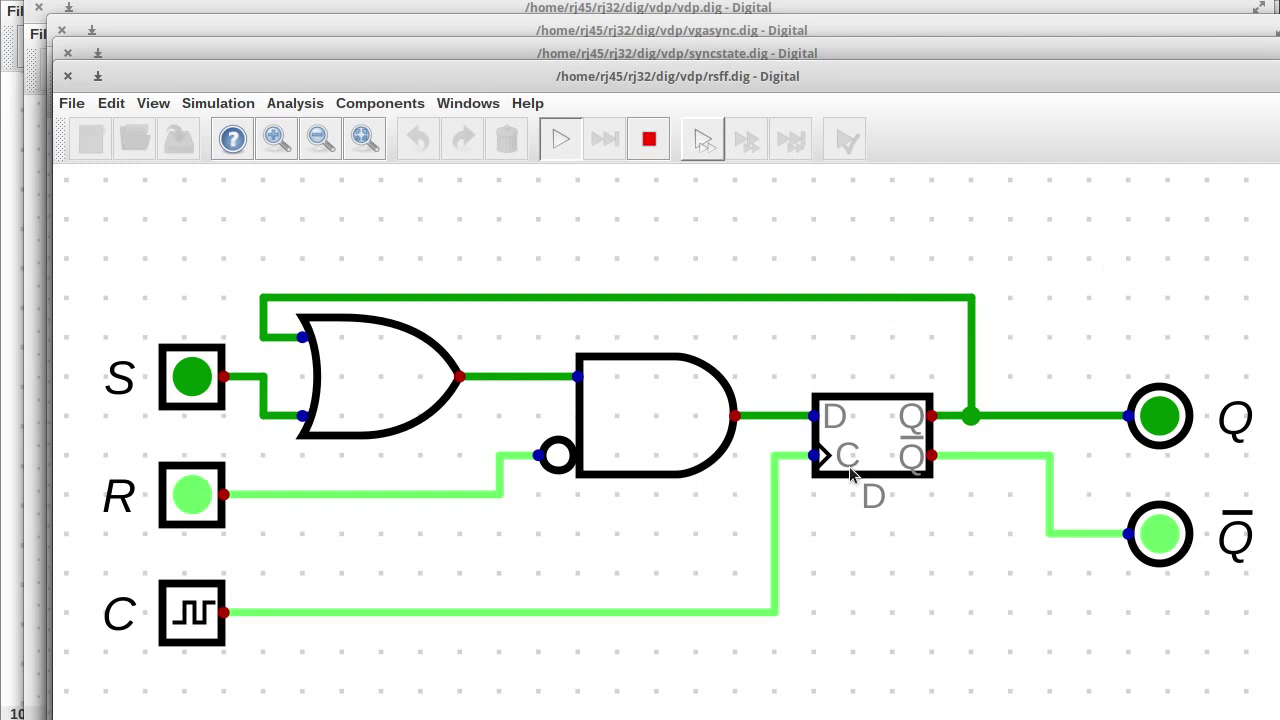
# Step: Test reset priority by turning S on alongside R and switching R off and back on between clock pulses, and toggle S
pyautogui.click(196, 614)
pyautogui.click(177, 380)
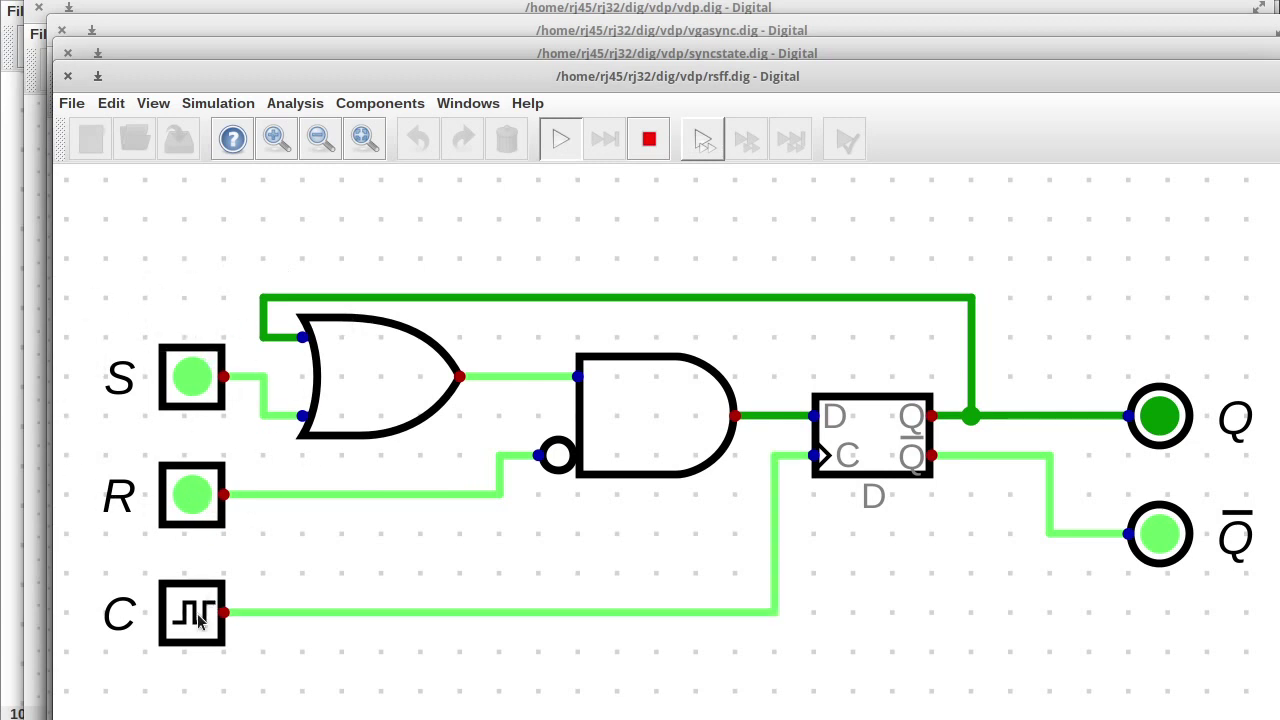
pyautogui.click(205, 490)
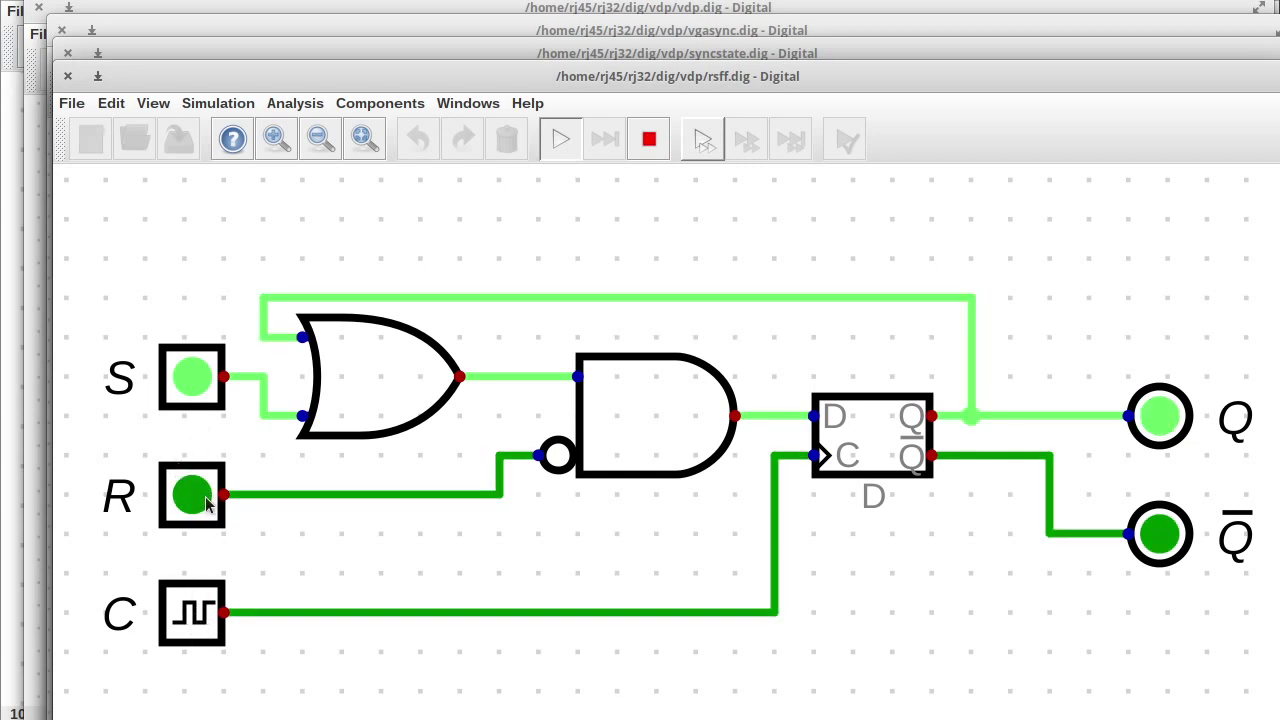
pyautogui.click(206, 498)
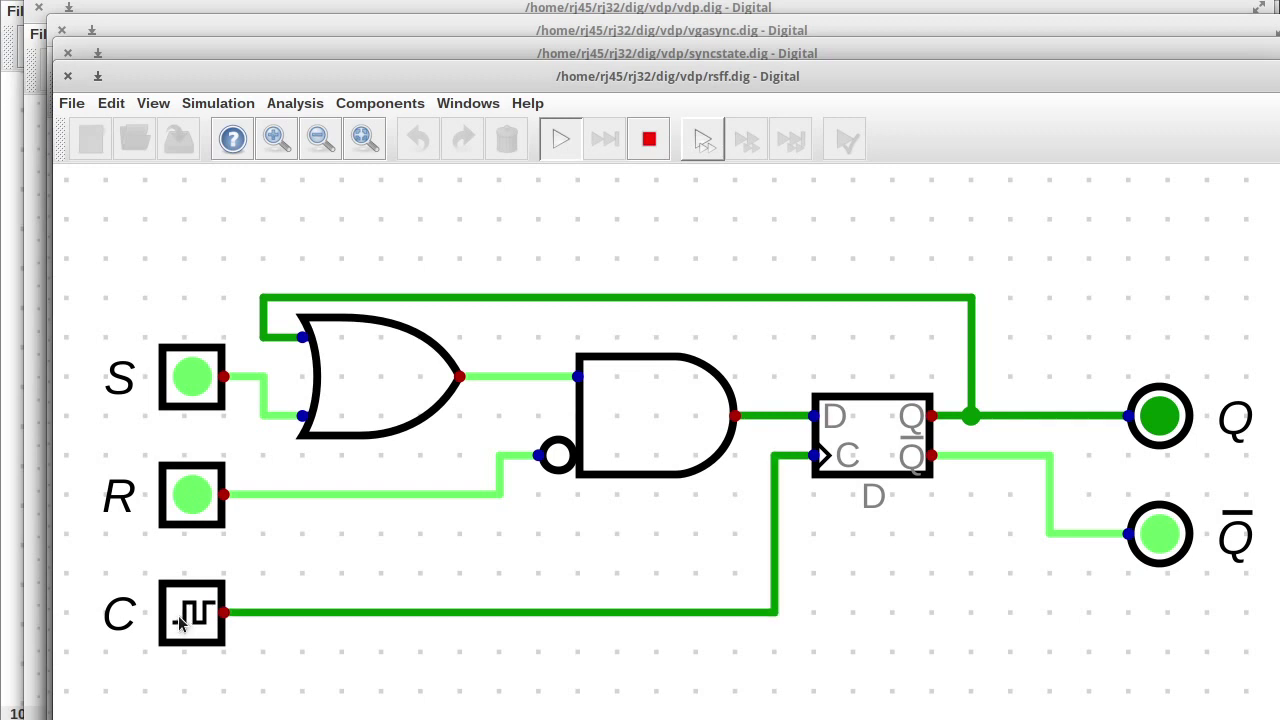
pyautogui.click(200, 400)
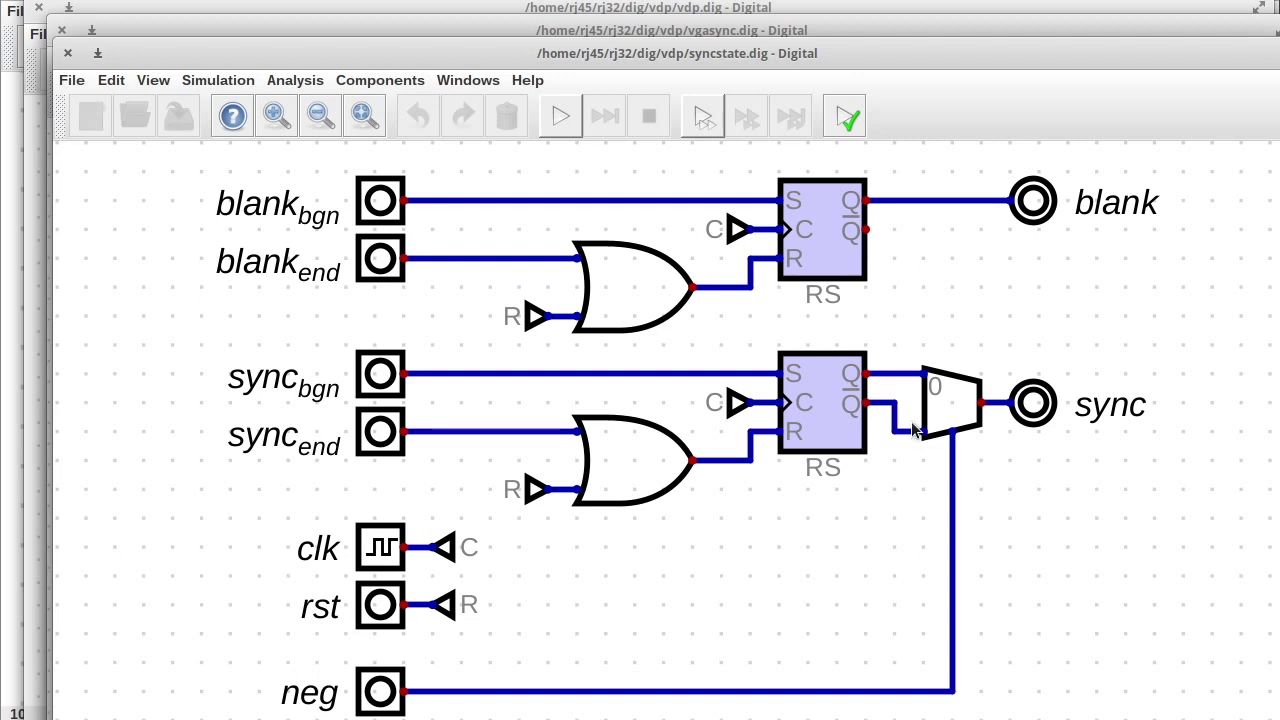
# Step: Close the sync state and VGA sync circuits, and open the Engine subcircuit from the VDP circuit
pyautogui.click(67, 53)
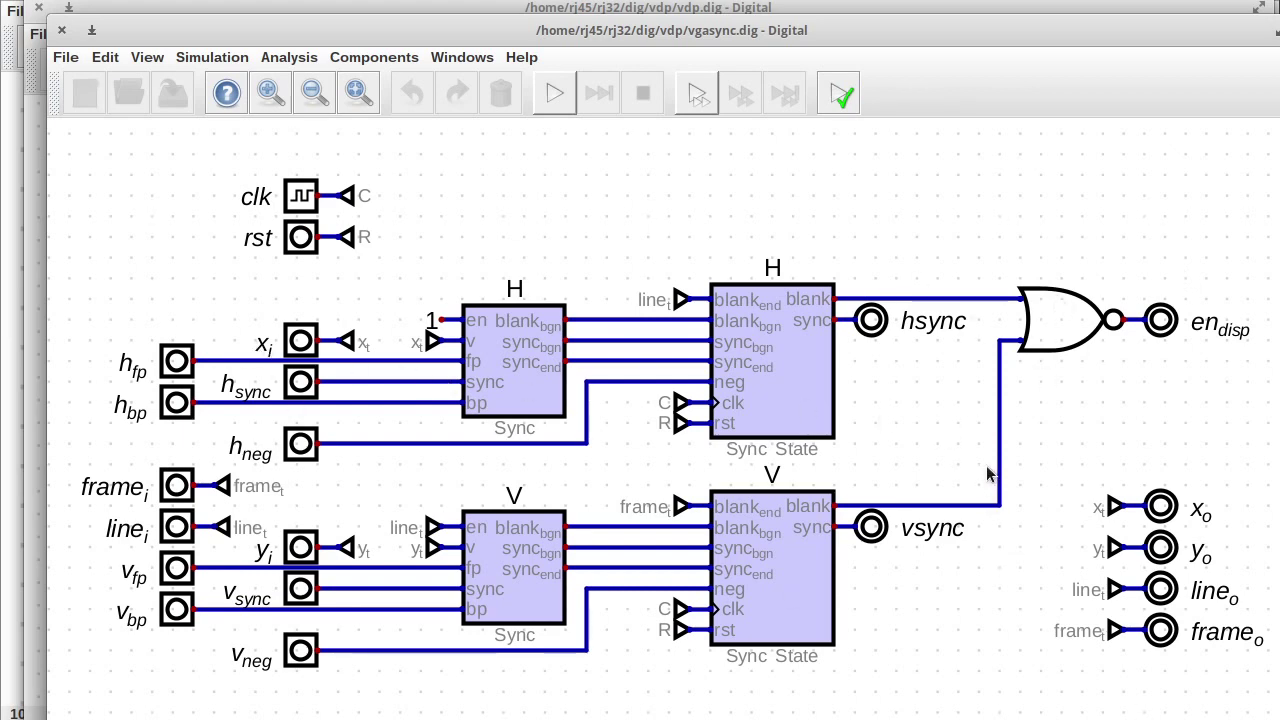
pyautogui.hotkey('alt', 'F4')
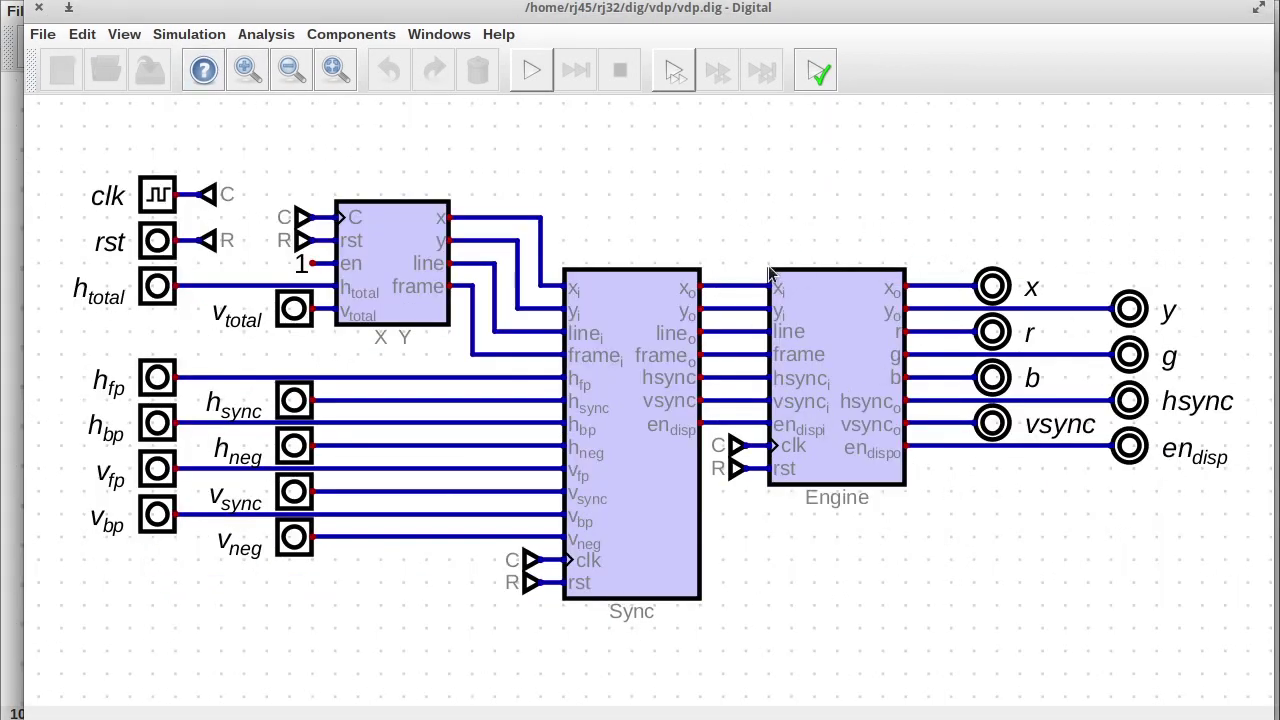
pyautogui.rightClick(843, 383)
pyautogui.click(894, 397)
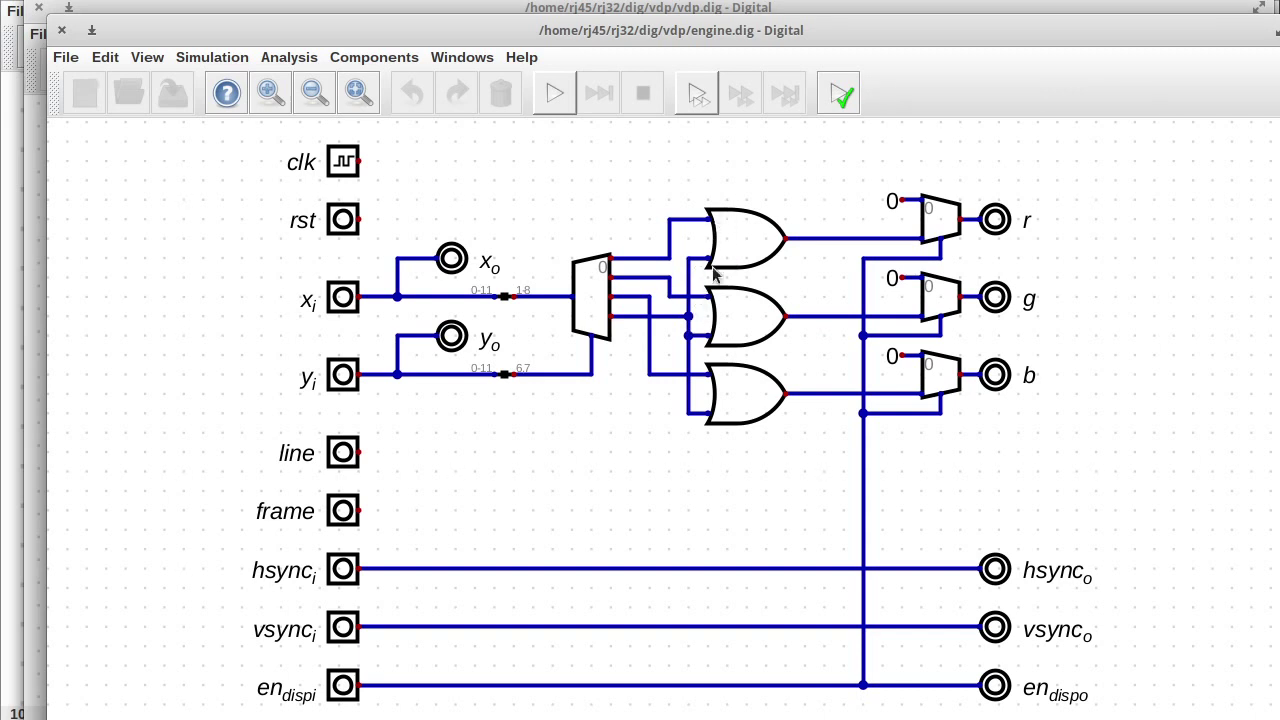
# Step: Check the basic properties of the uppermost OR gate in the Engine circuit, and return to the top-level circuit with the VDP and VGA blocks
pyautogui.rightClick(739, 250)
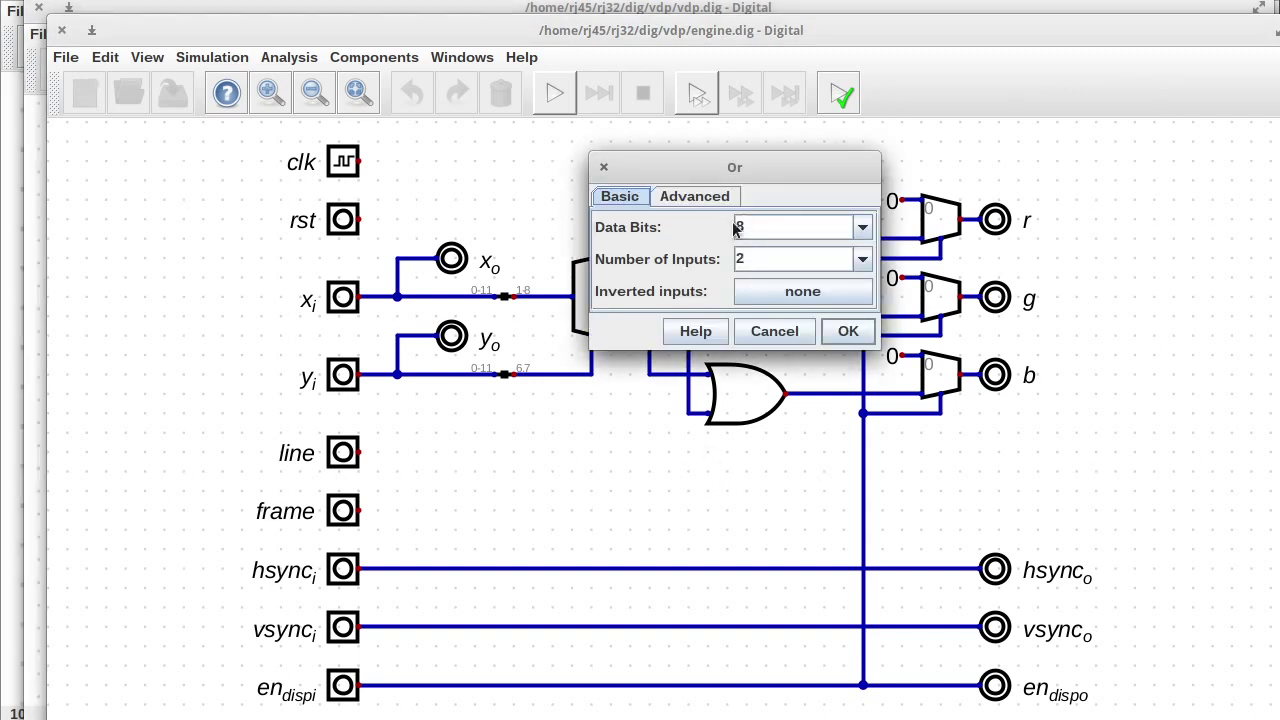
pyautogui.click(850, 332)
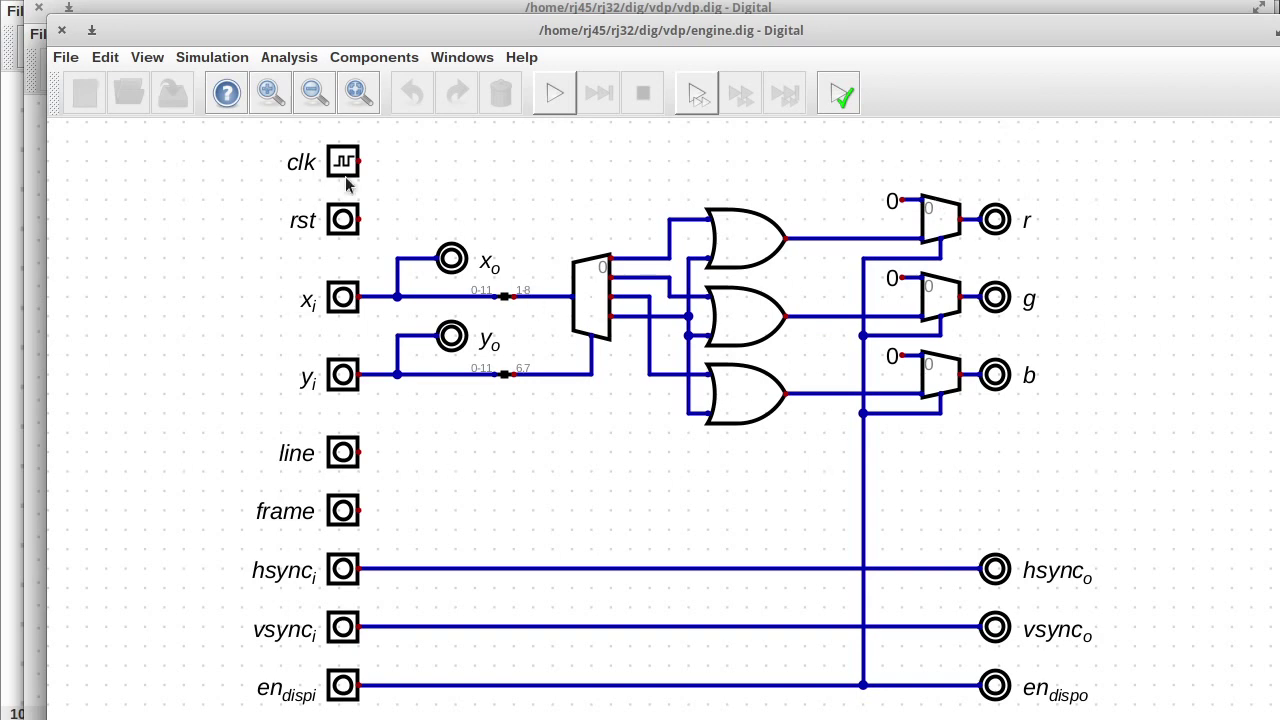
pyautogui.click(61, 30)
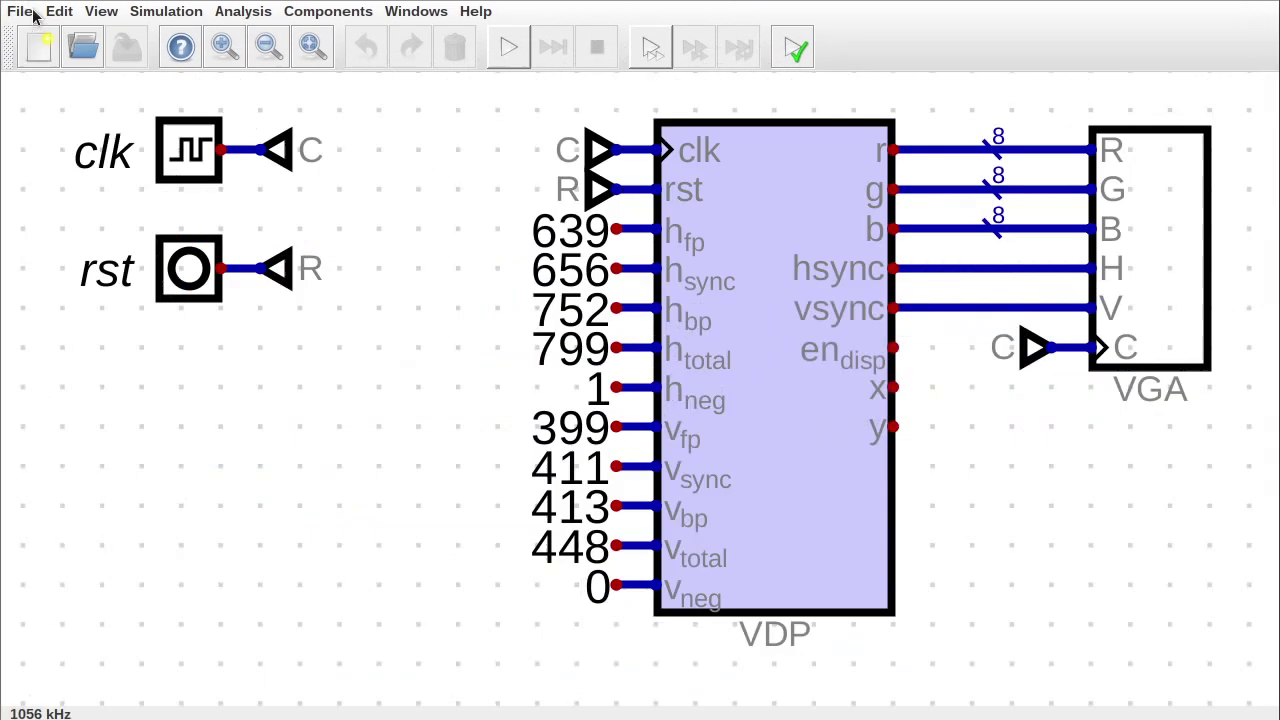
# Step: Run the top-level circuit's simulation to view the VGA output pattern, and stop it
pyautogui.click(508, 47)
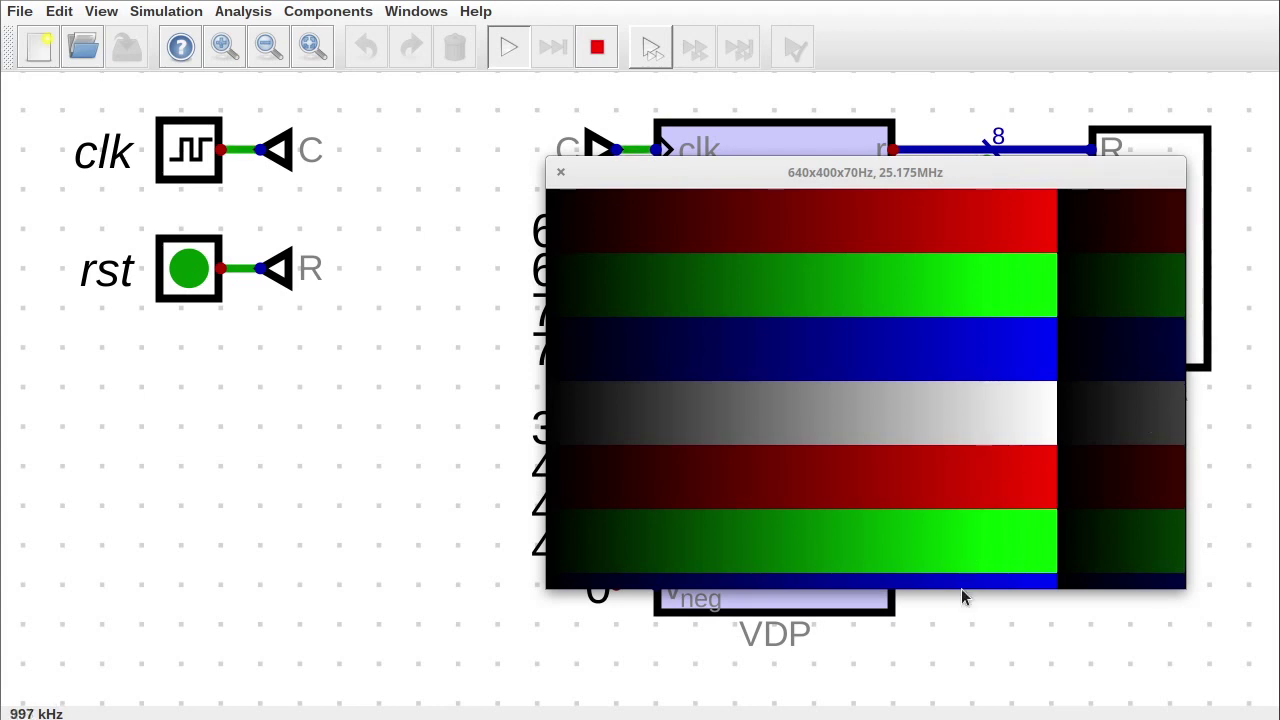
pyautogui.click(597, 47)
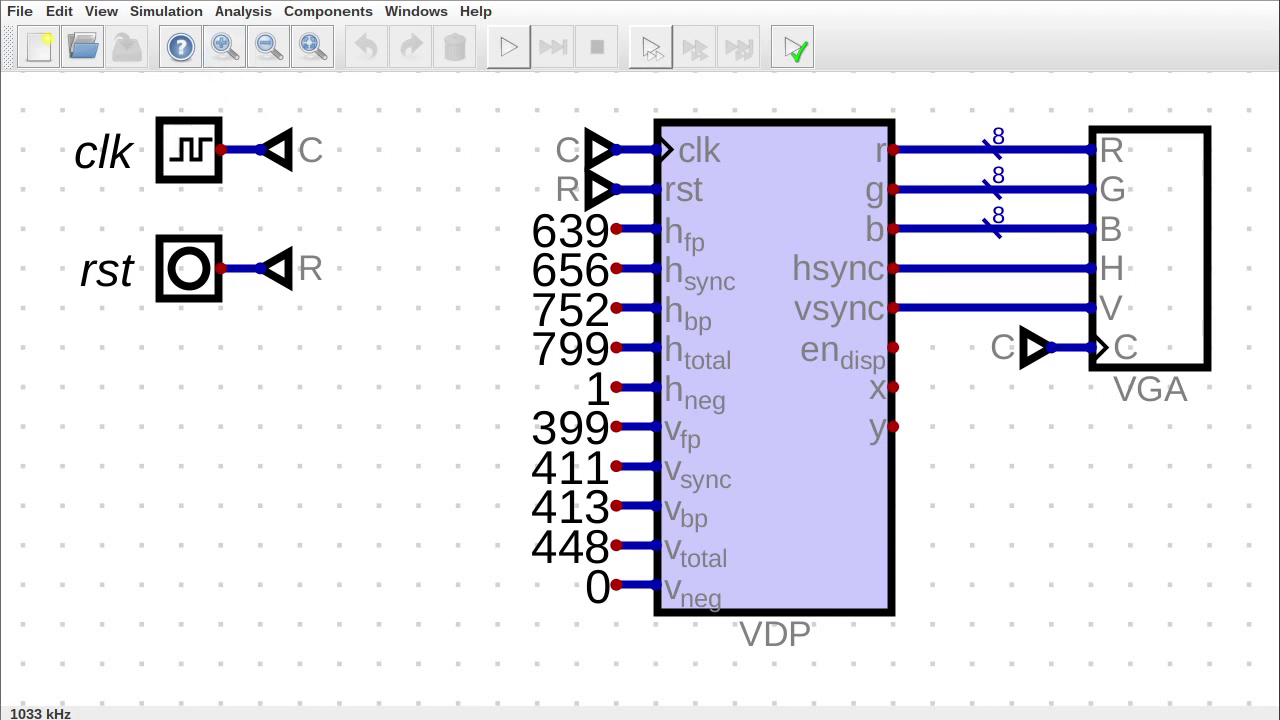
# Step: Switch to VS Code and open soc.core in the fusesoc folder, highlighting the vdp and rj32 dependencies in its filesets
pyautogui.hotkey('alt', 'Tab')
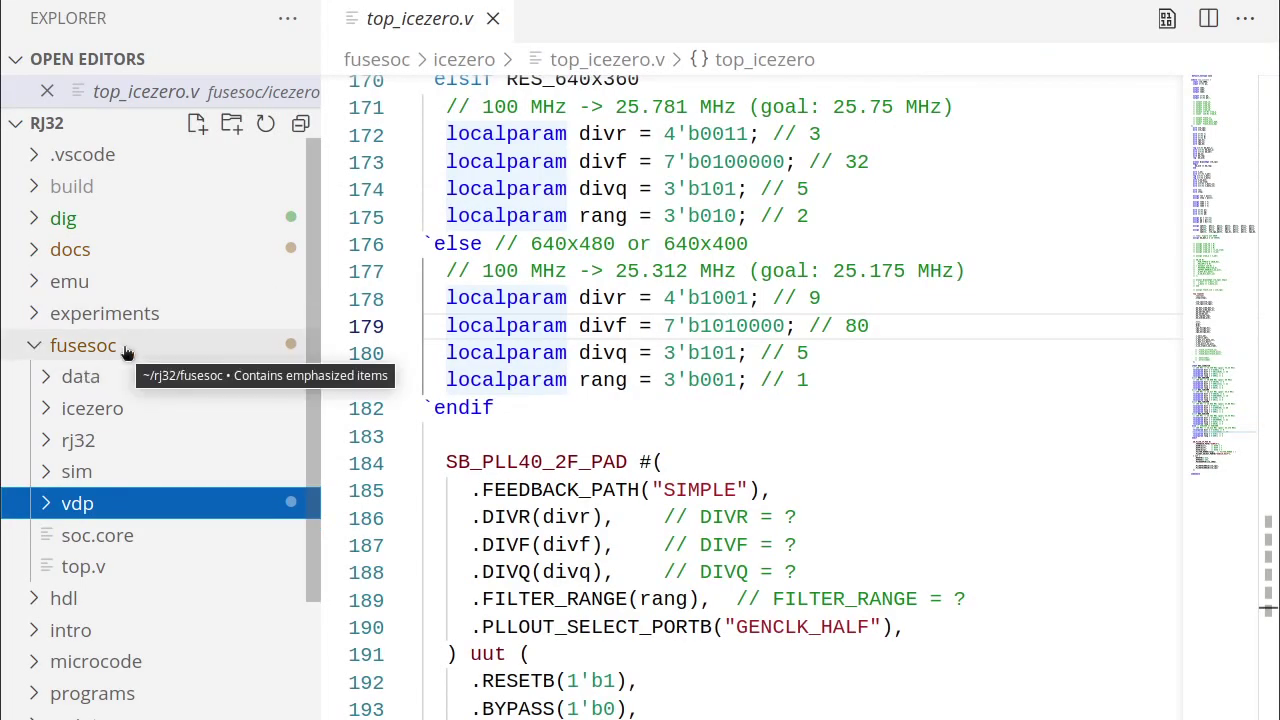
pyautogui.click(97, 535)
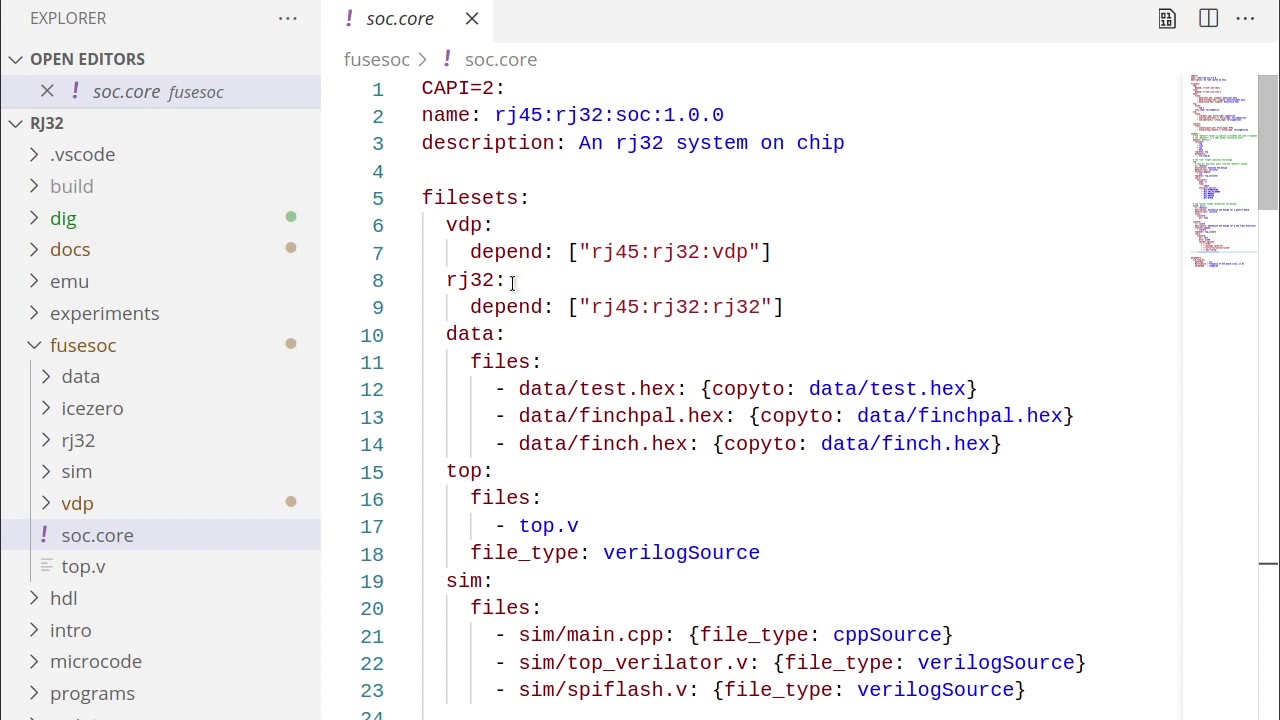
pyautogui.click(578, 251)
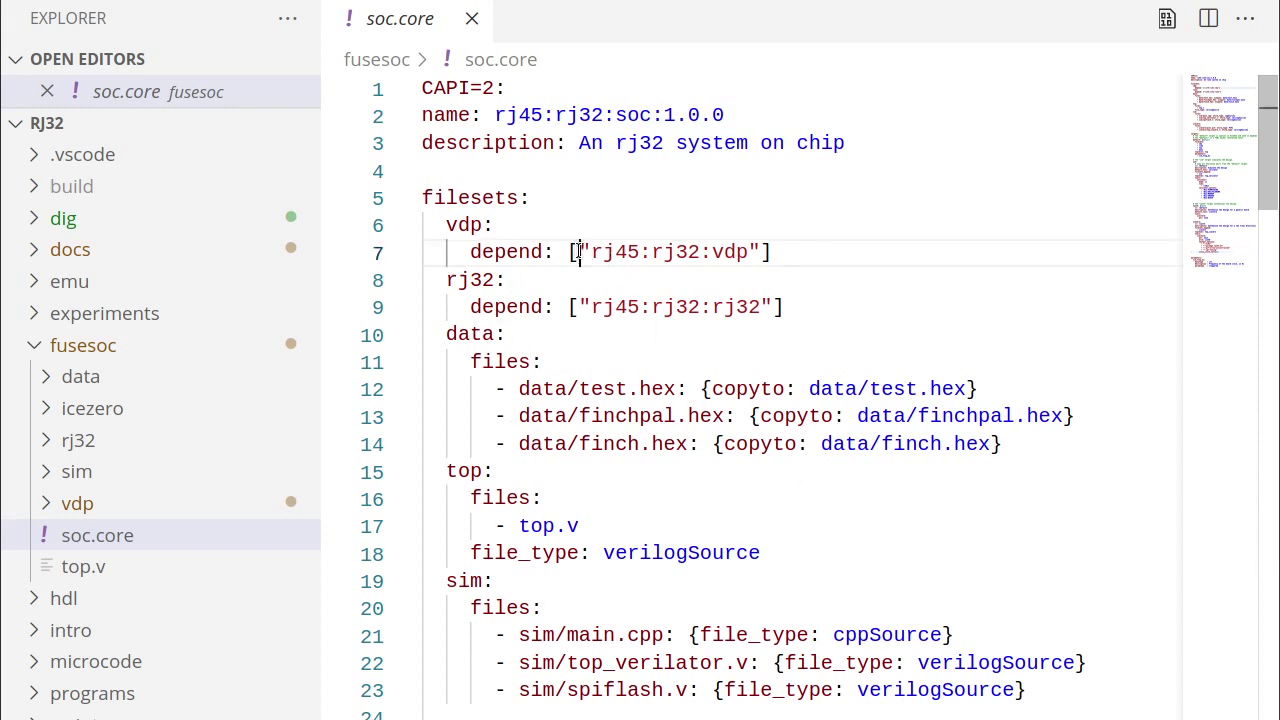
pyautogui.moveTo(578, 251); pyautogui.dragTo(762, 251)
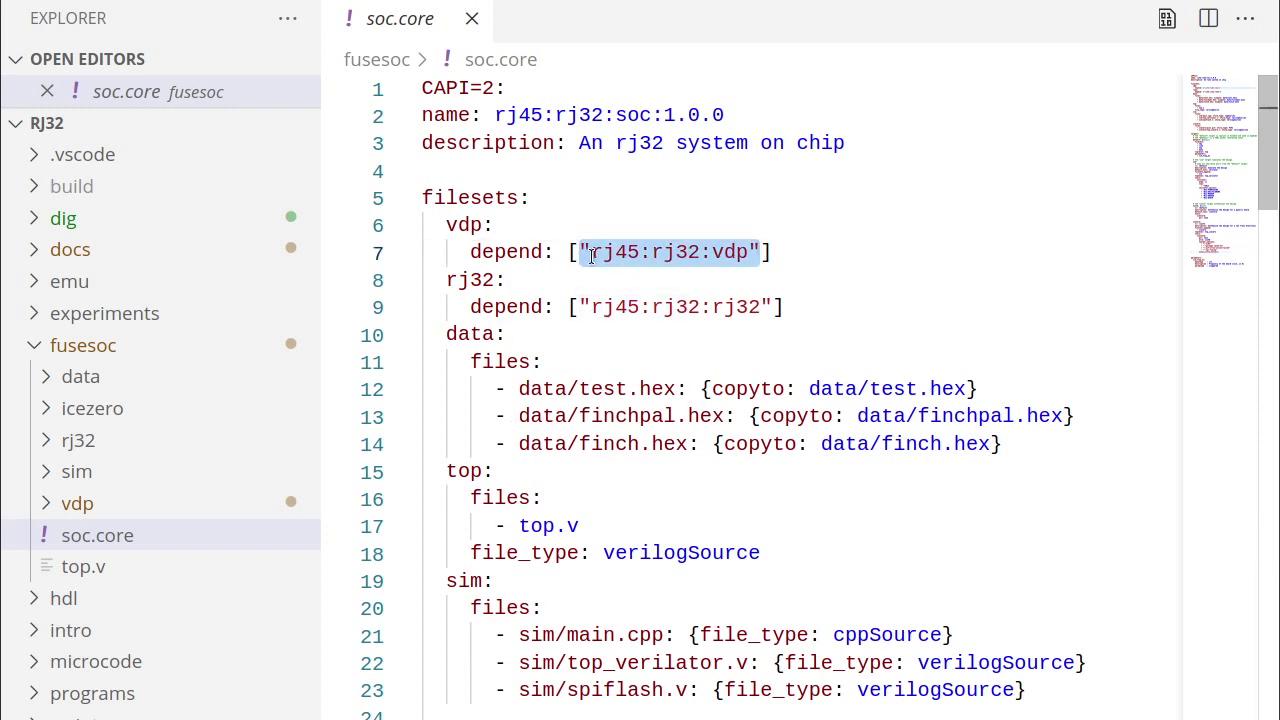
pyautogui.doubleClick(757, 308)
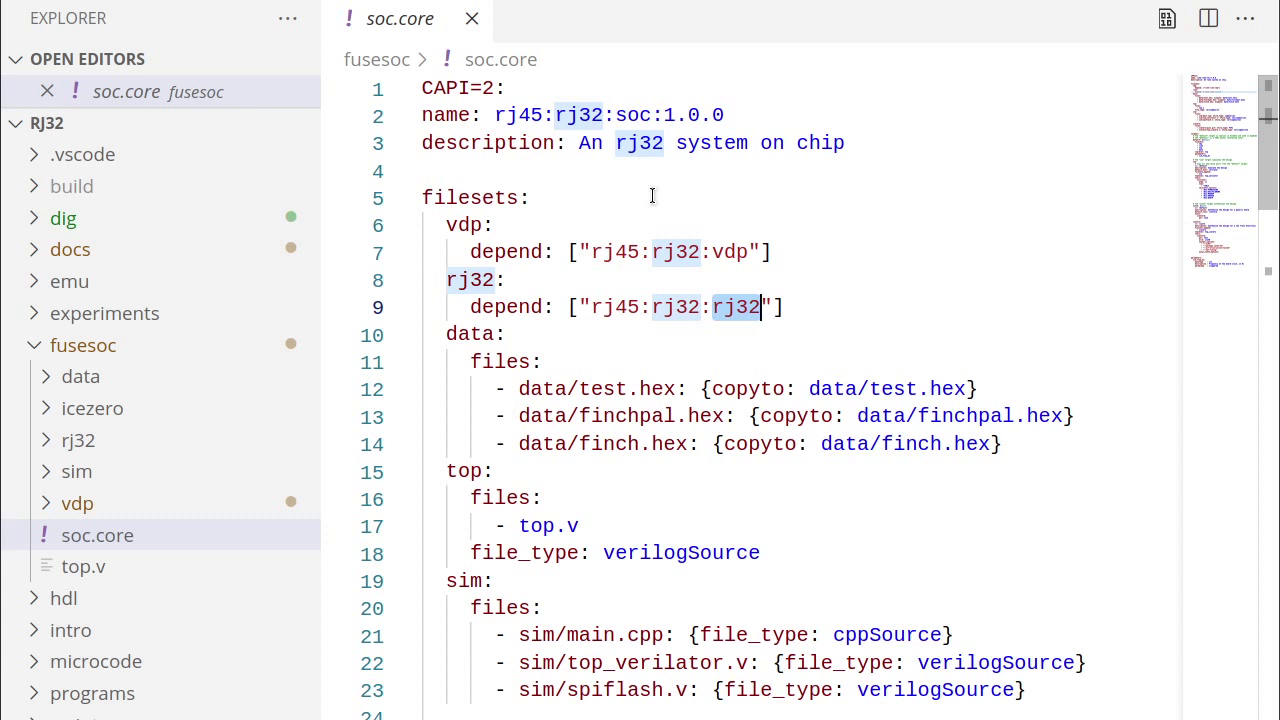
pyautogui.doubleClick(723, 252)
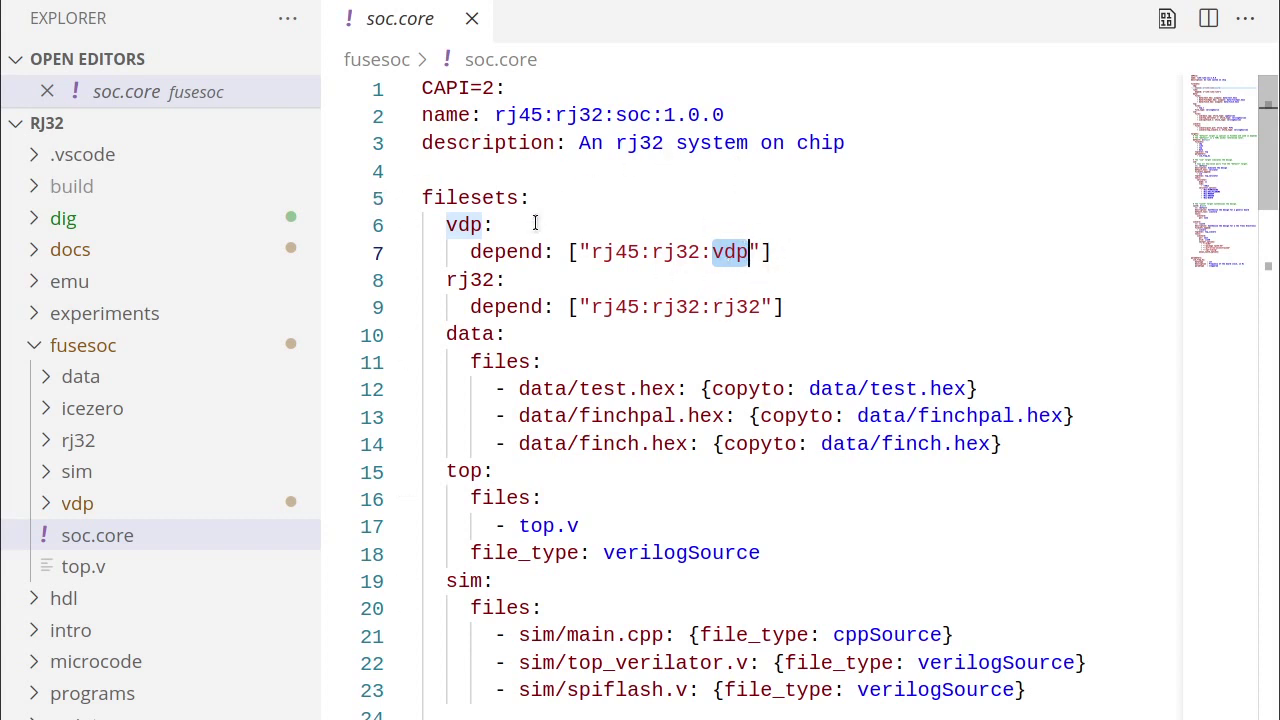
pyautogui.moveTo(582, 252); pyautogui.dragTo(748, 253)
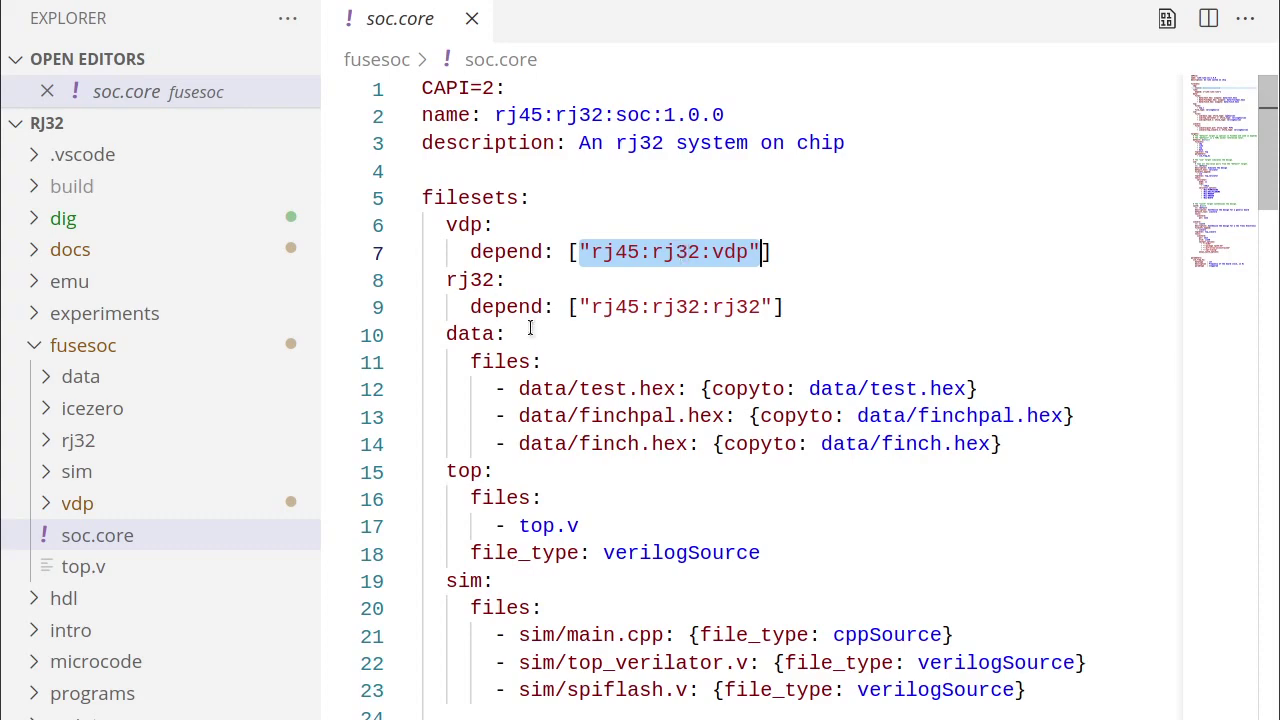
# Step: Review the default and sim targets in soc.core, highlighting the sim target's key
pyautogui.scroll(-6, 609, 388)
pyautogui.scroll(-3, 609, 388)
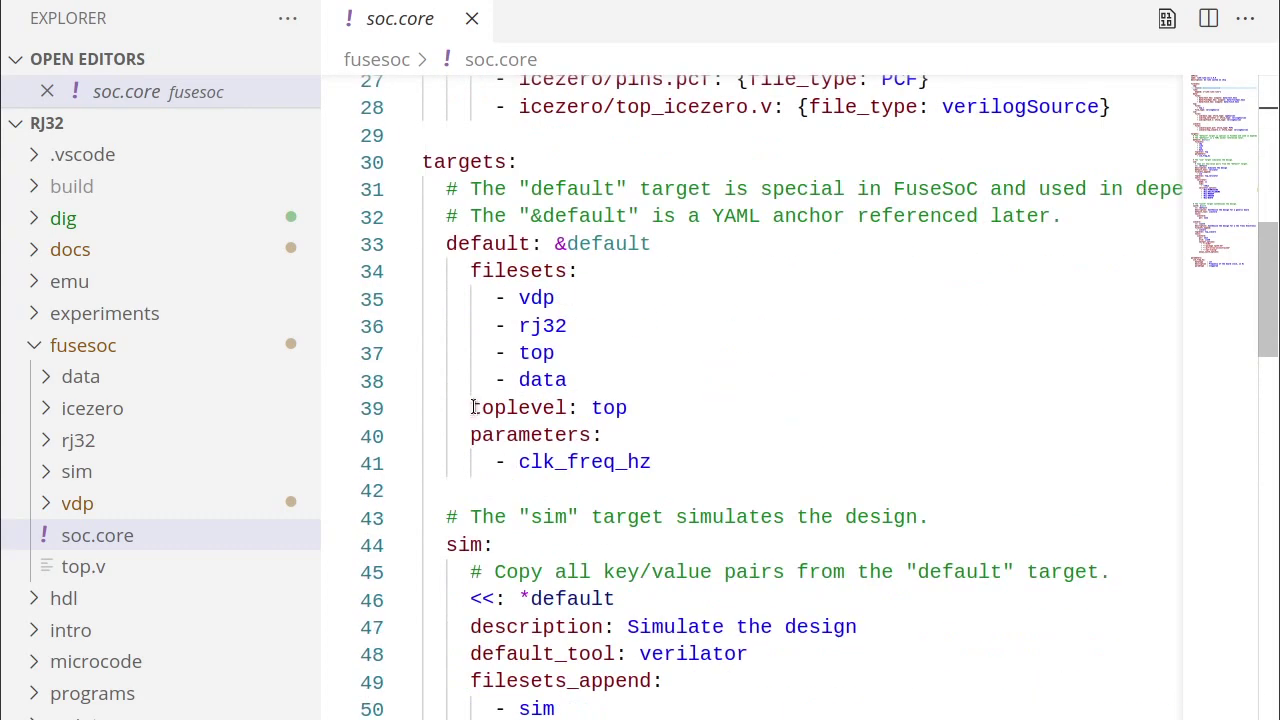
pyautogui.scroll(-4, 780, 463)
pyautogui.scroll(-3, 673, 404)
pyautogui.scroll(3, 695, 350)
pyautogui.moveTo(446, 185); pyautogui.dragTo(538, 184)
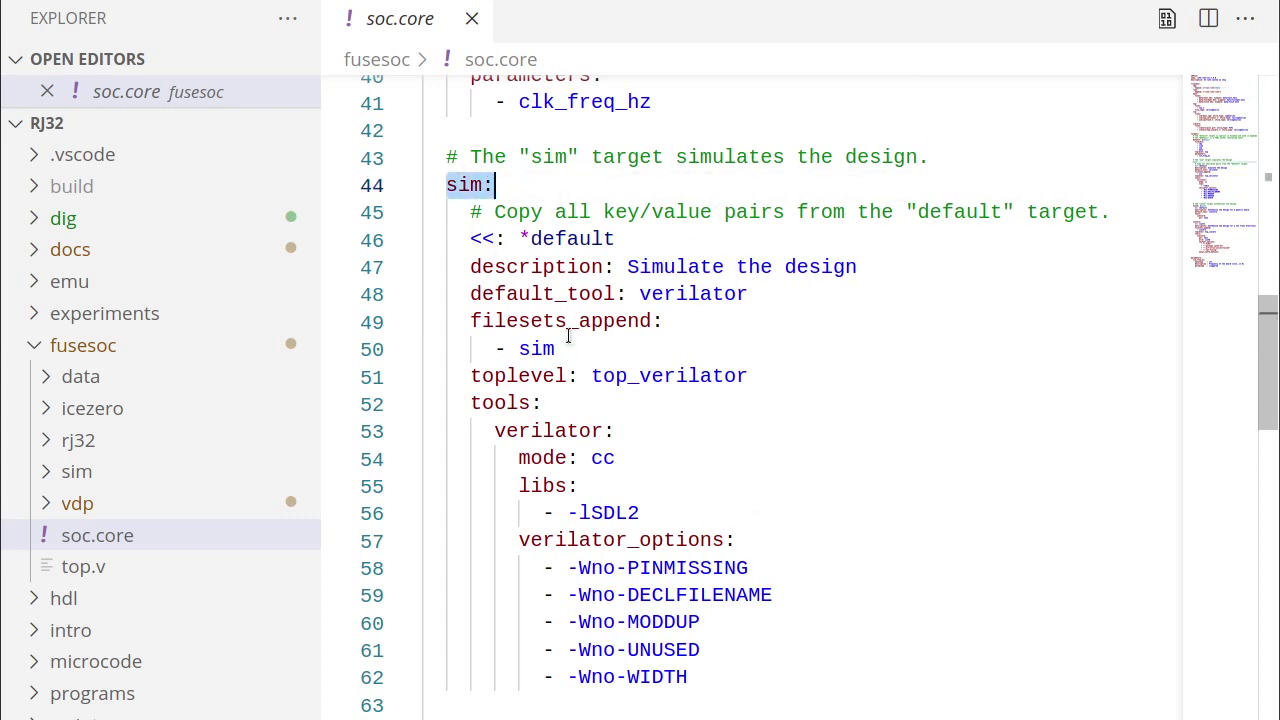
# Step: Review the synth and icezero targets in soc.core, highlighting the whole icezero block and clearing the selection
pyautogui.scroll(-4, 617, 333)
pyautogui.scroll(-6, 617, 333)
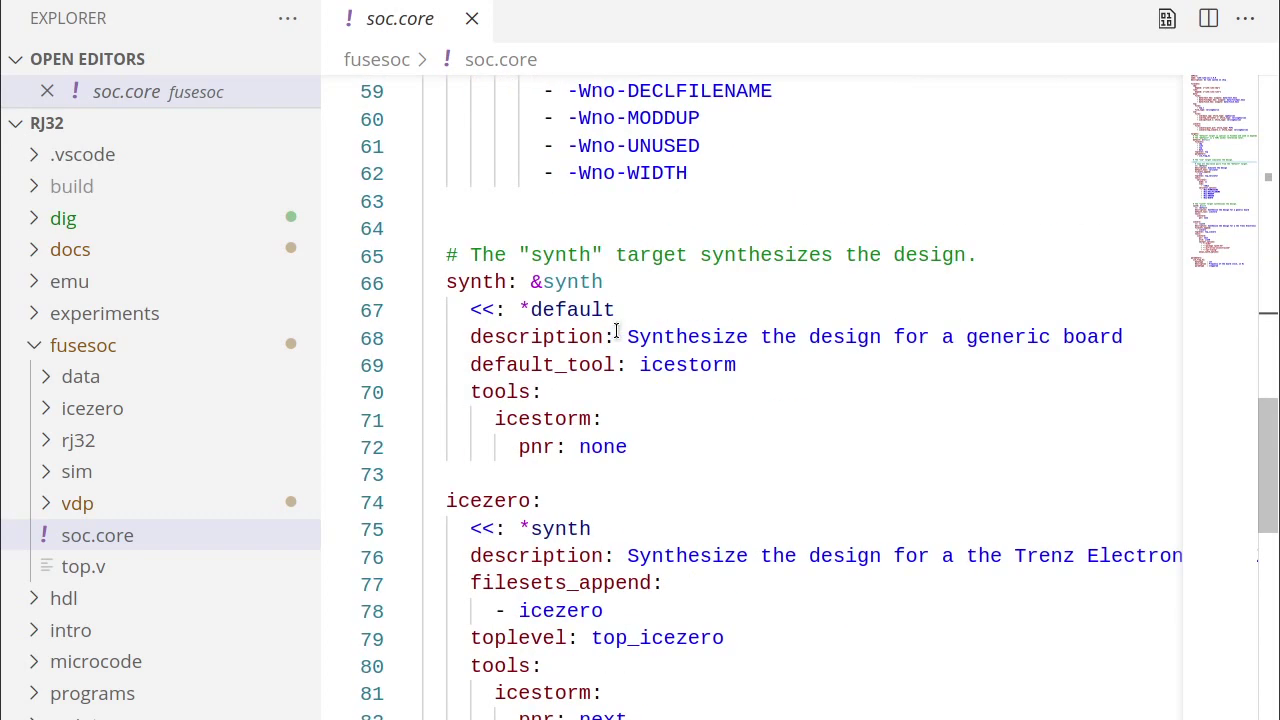
pyautogui.moveTo(450, 214); pyautogui.dragTo(808, 648)
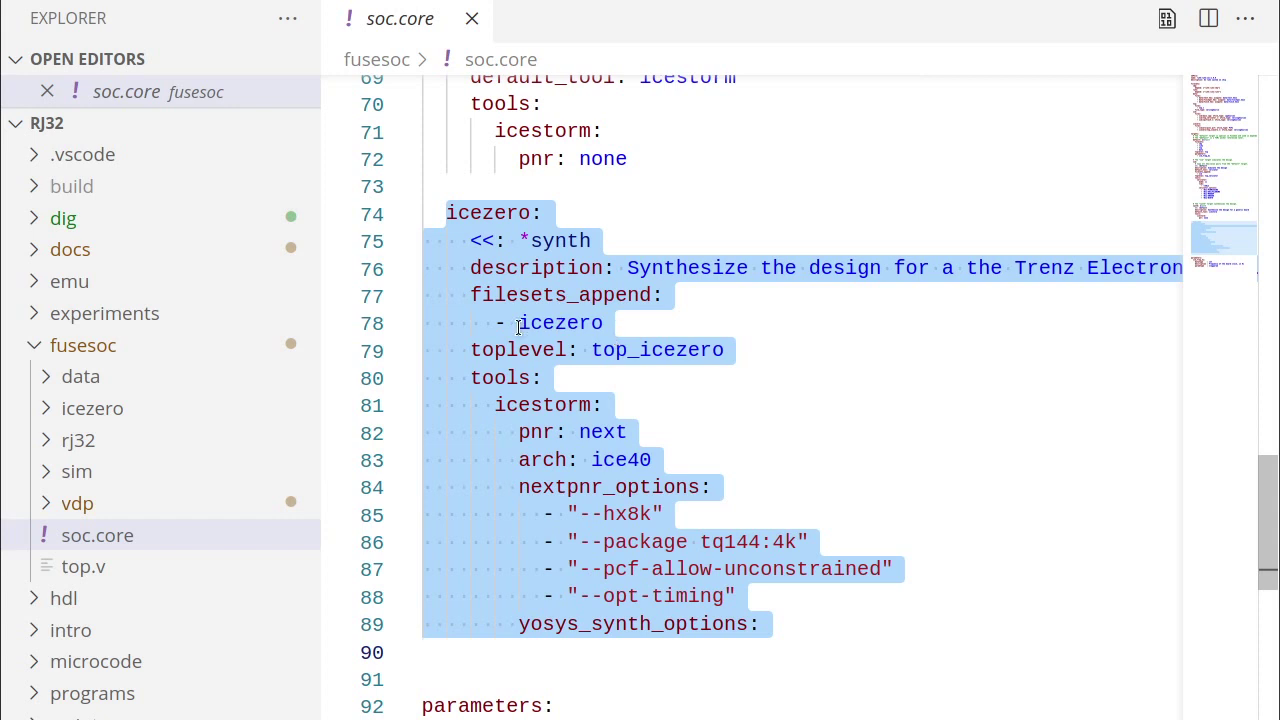
pyautogui.scroll(1, 572, 362)
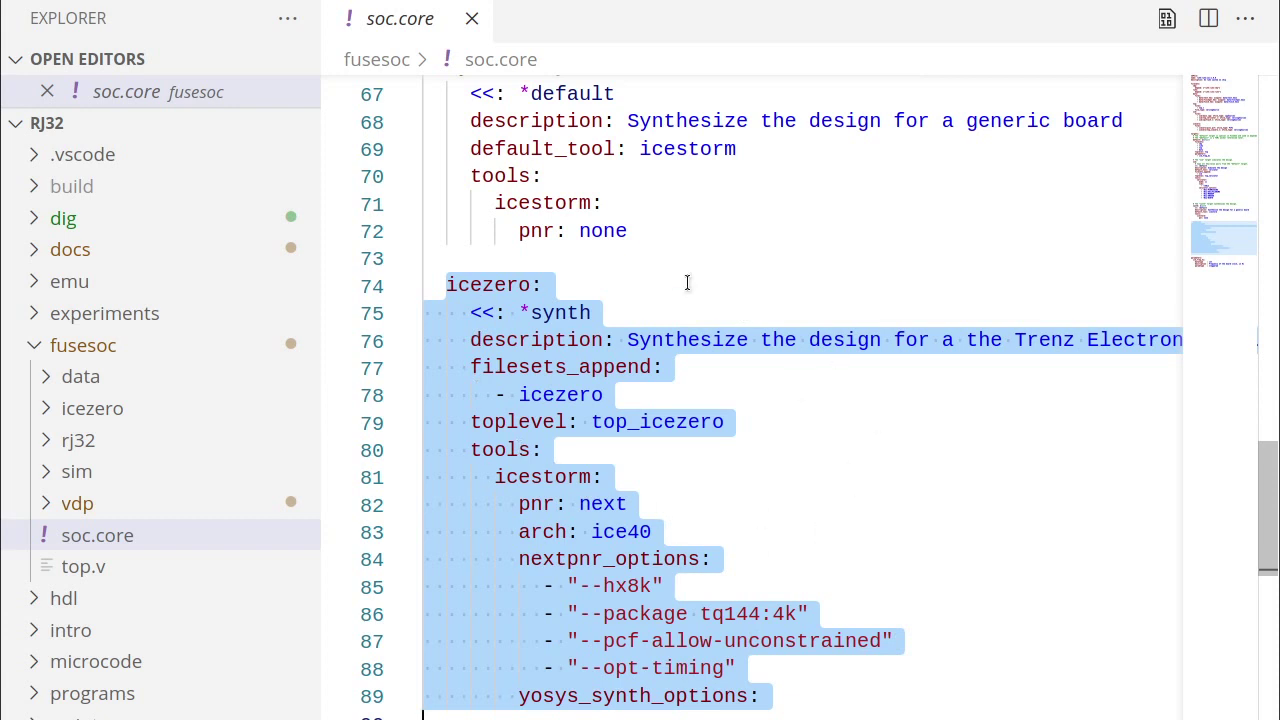
pyautogui.click(588, 285)
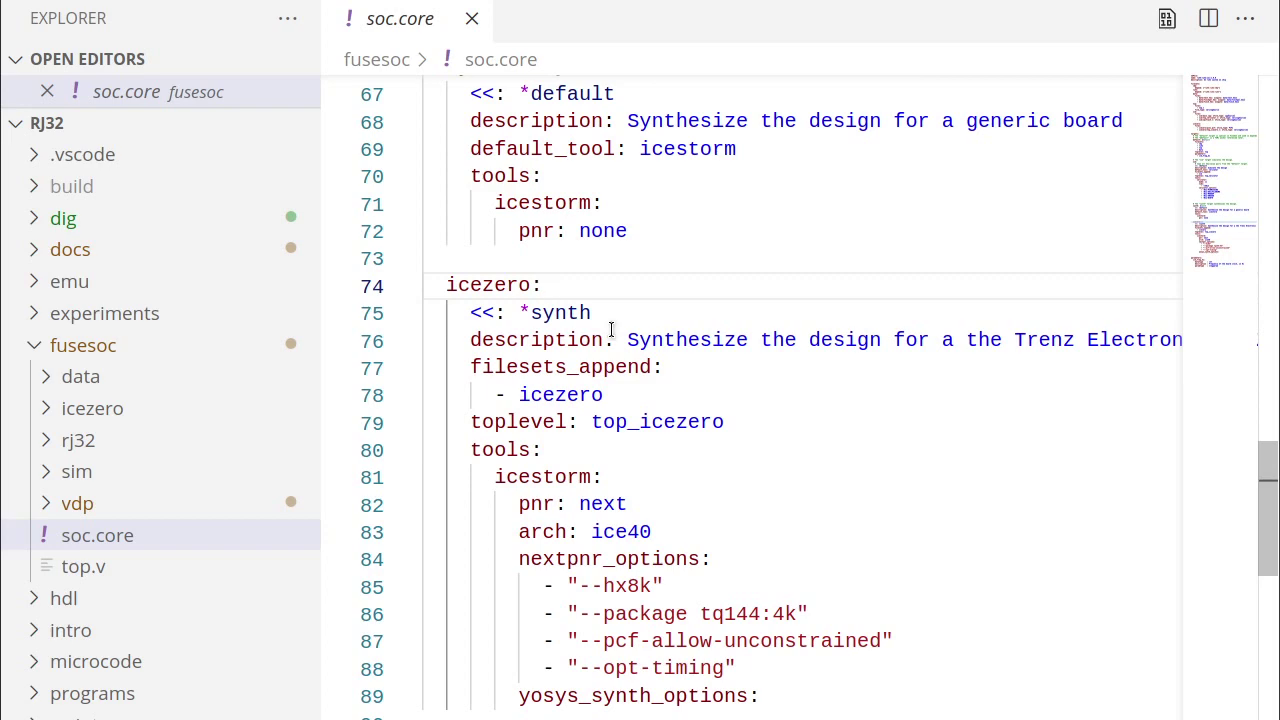
# Step: Open the project's Makefile and highlight the fusesoc run commands for the sim and icezero targets
pyautogui.scroll(10, 611, 330)
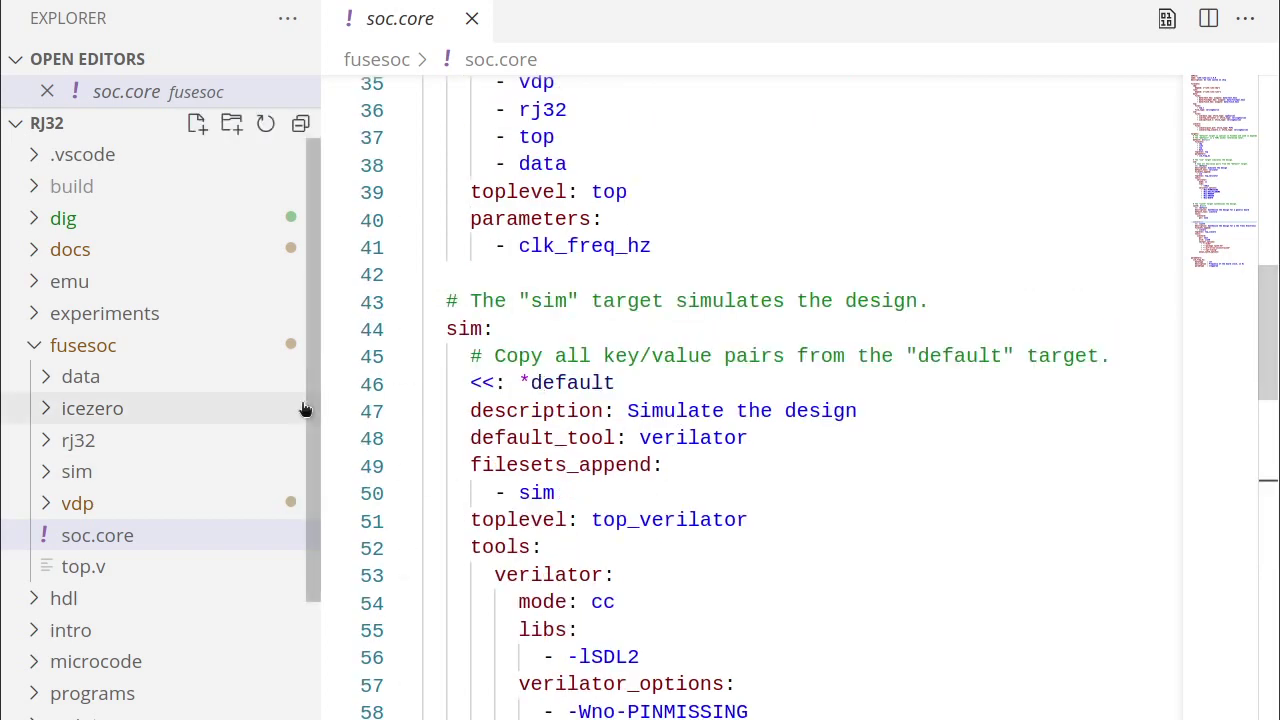
pyautogui.scroll(-3, 185, 520)
pyautogui.click(75, 660)
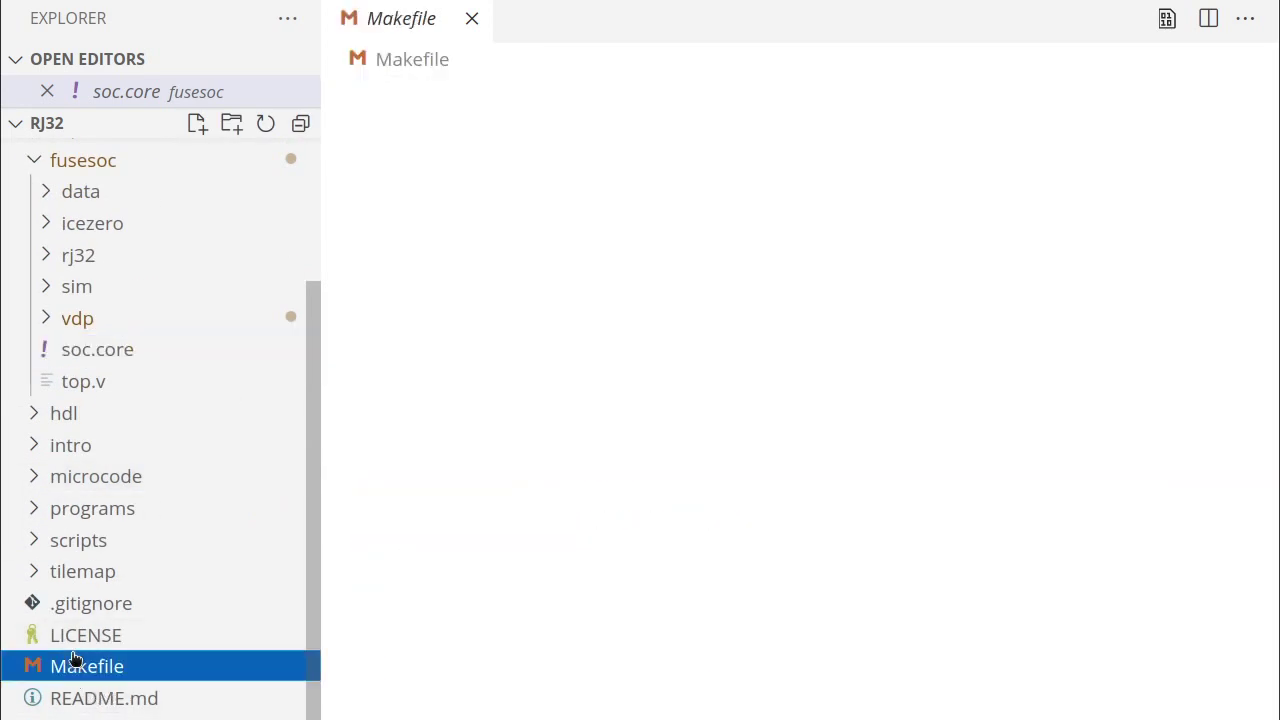
pyautogui.moveTo(446, 310); pyautogui.dragTo(935, 311)
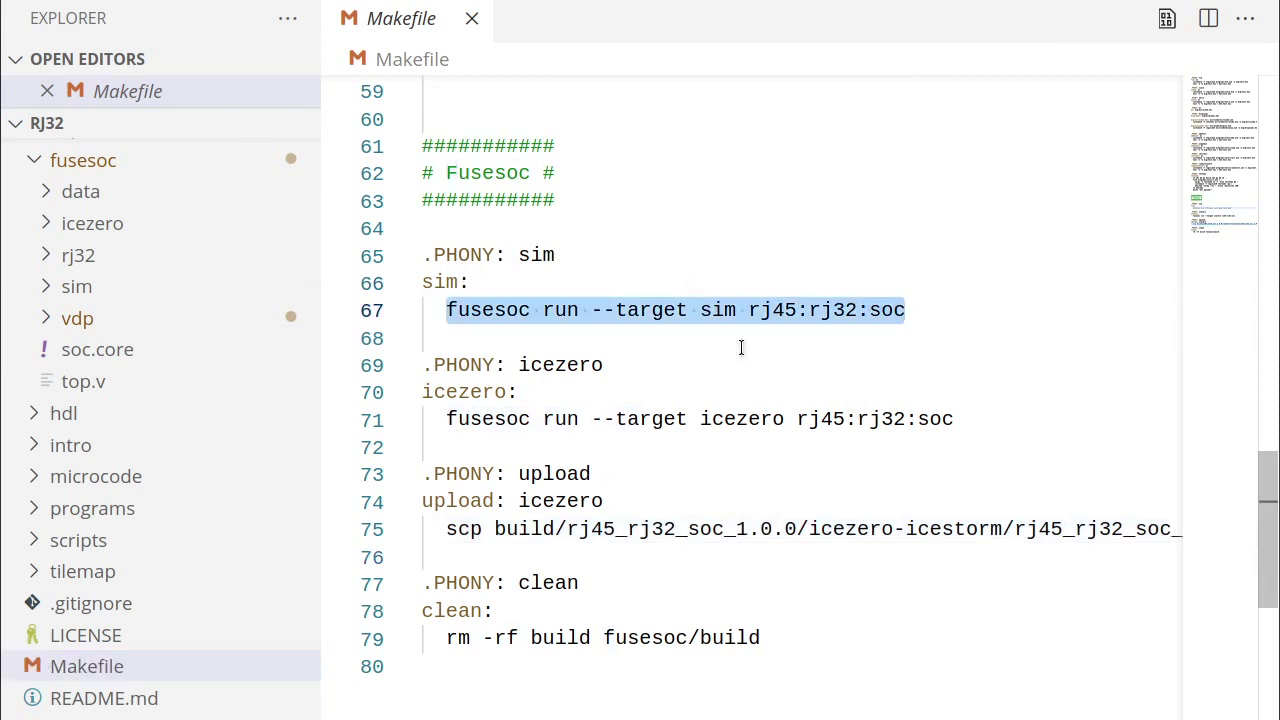
pyautogui.moveTo(444, 420); pyautogui.dragTo(980, 420)
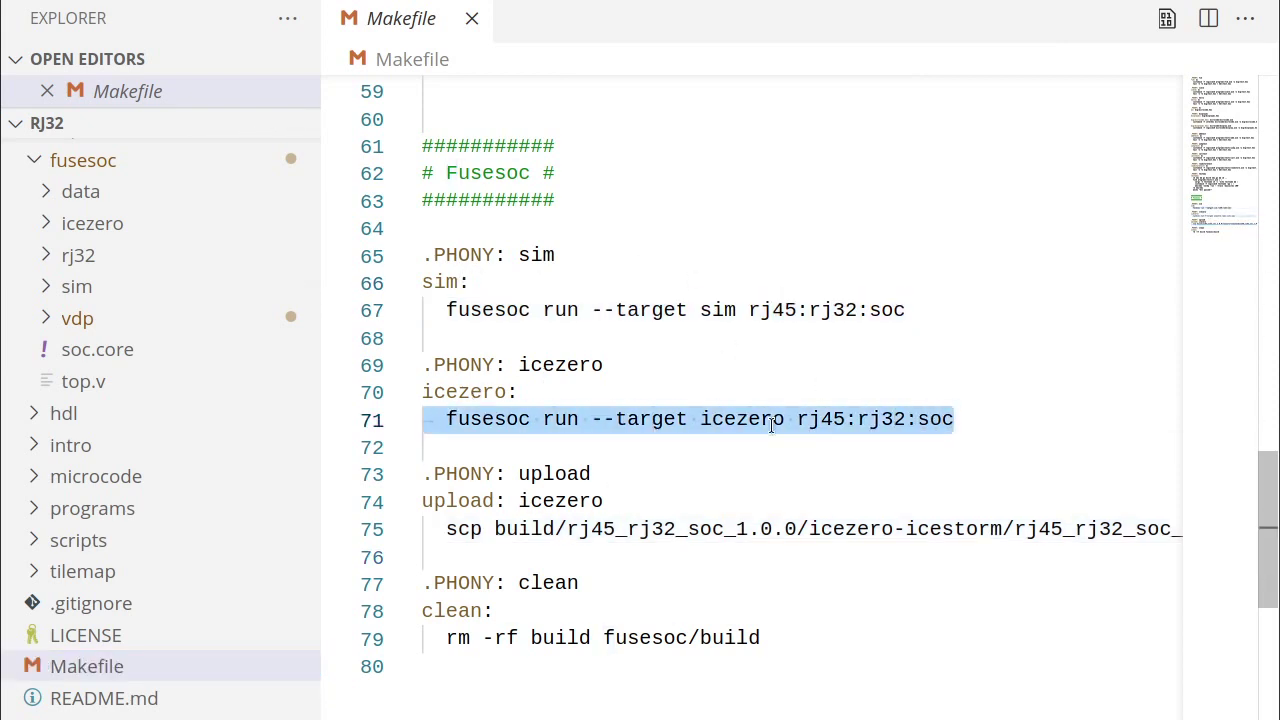
# Step: Highlight the scp command in the Makefile's upload target and examine its full source and destination paths
pyautogui.click(447, 528)
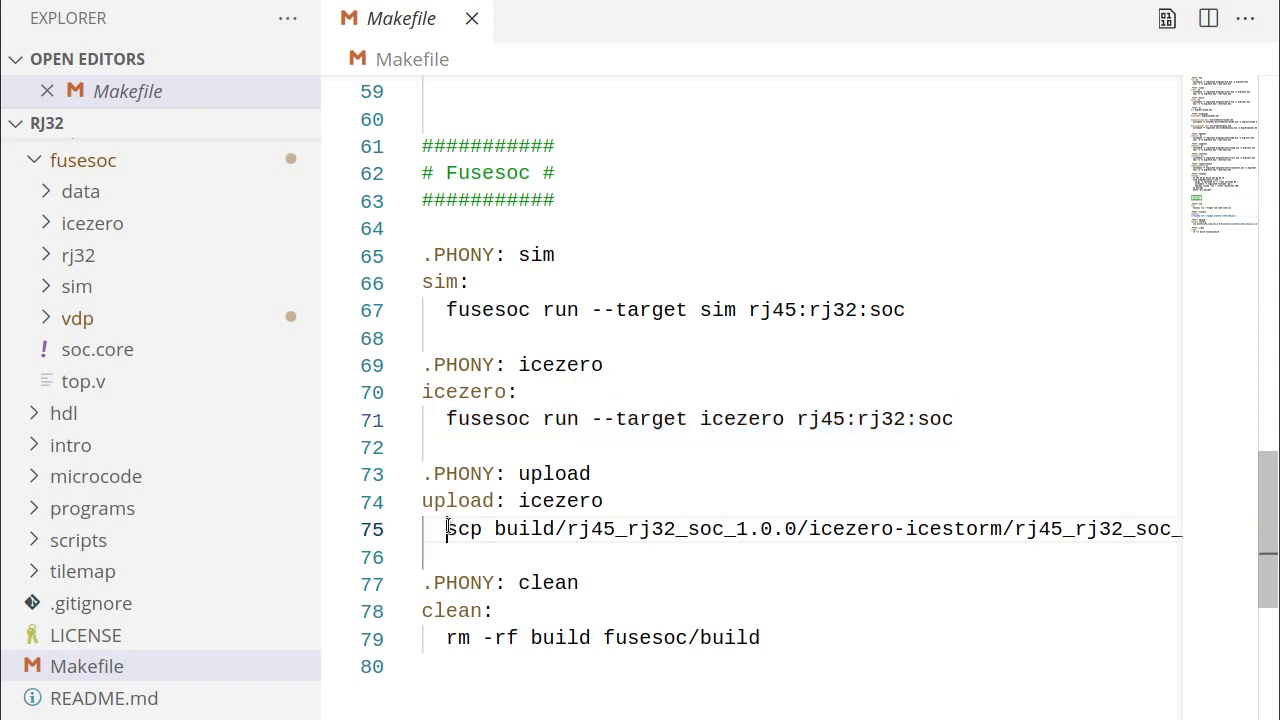
pyautogui.moveTo(447, 528); pyautogui.dragTo(931, 530)
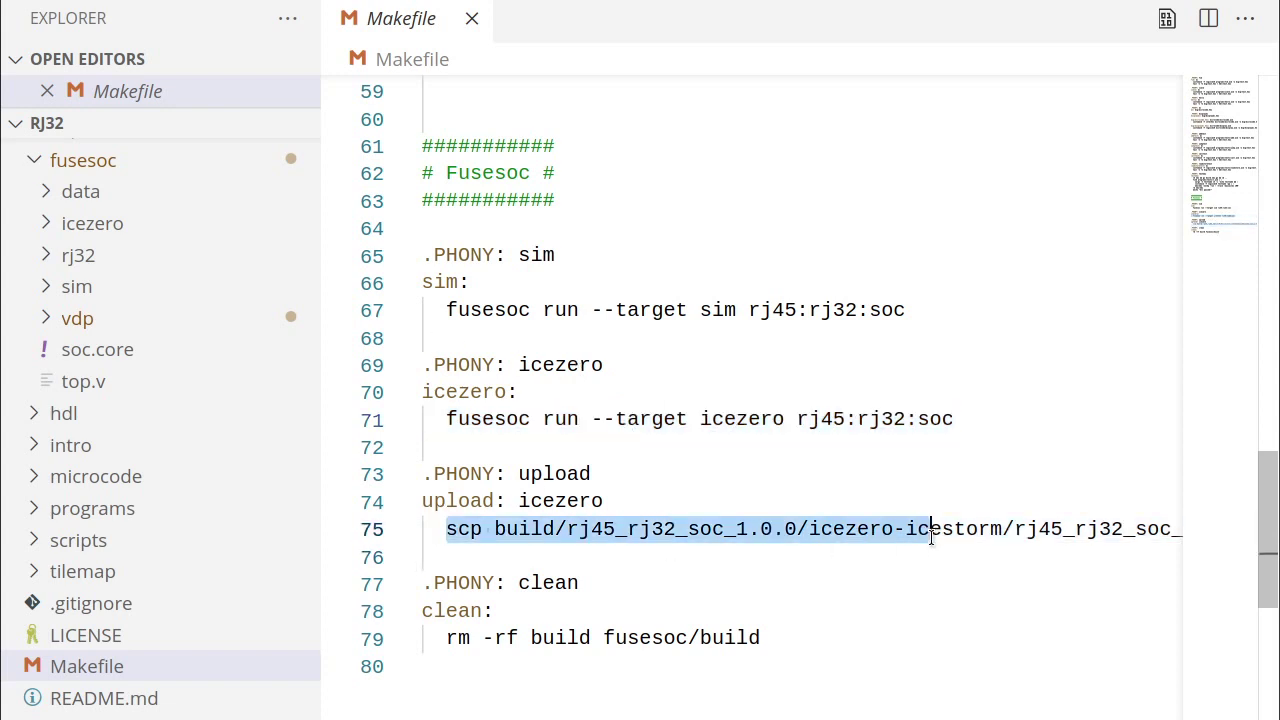
pyautogui.doubleClick(470, 528)
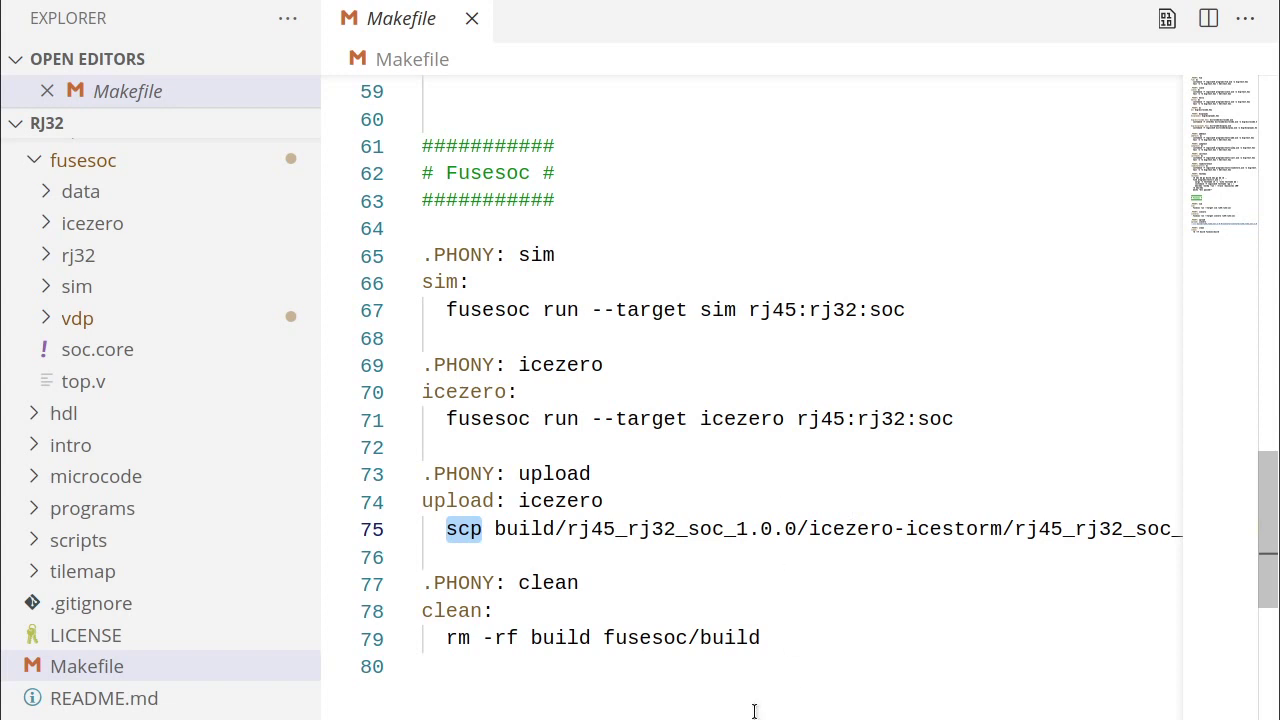
pyautogui.hscroll(4, 1258, 530)
pyautogui.hscroll(8, 1258, 530)
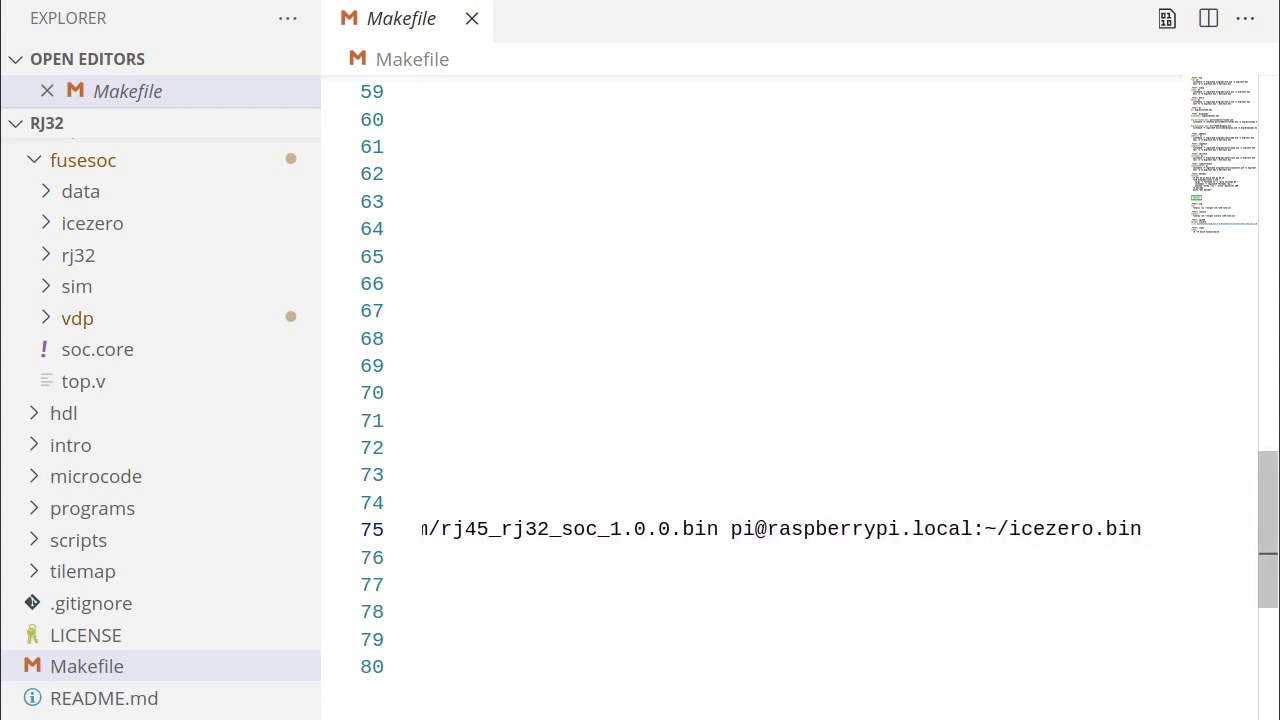
pyautogui.hscroll(-12, 611, 700)
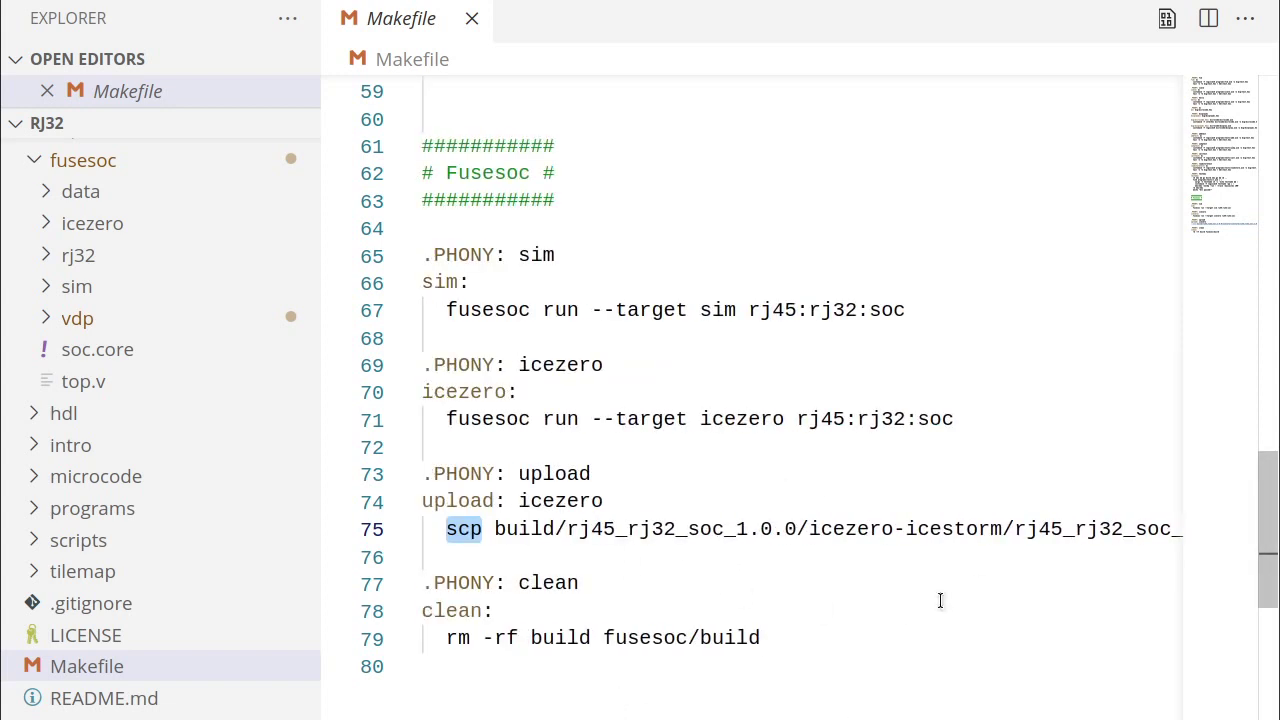